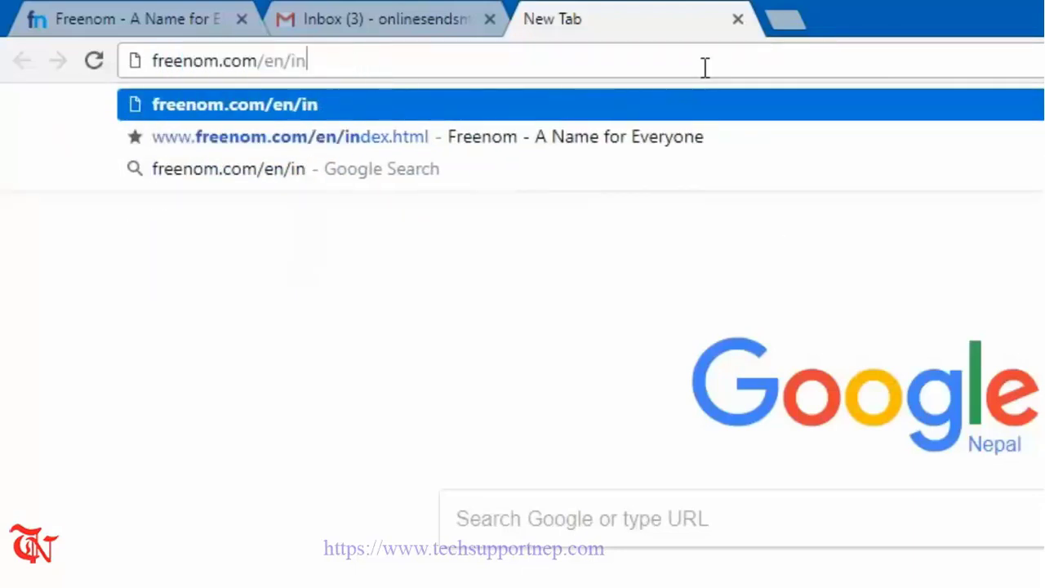
- Load freenom.com and check the availability of the domain supportnep.tk
{"action": "key", "text": "Return"}
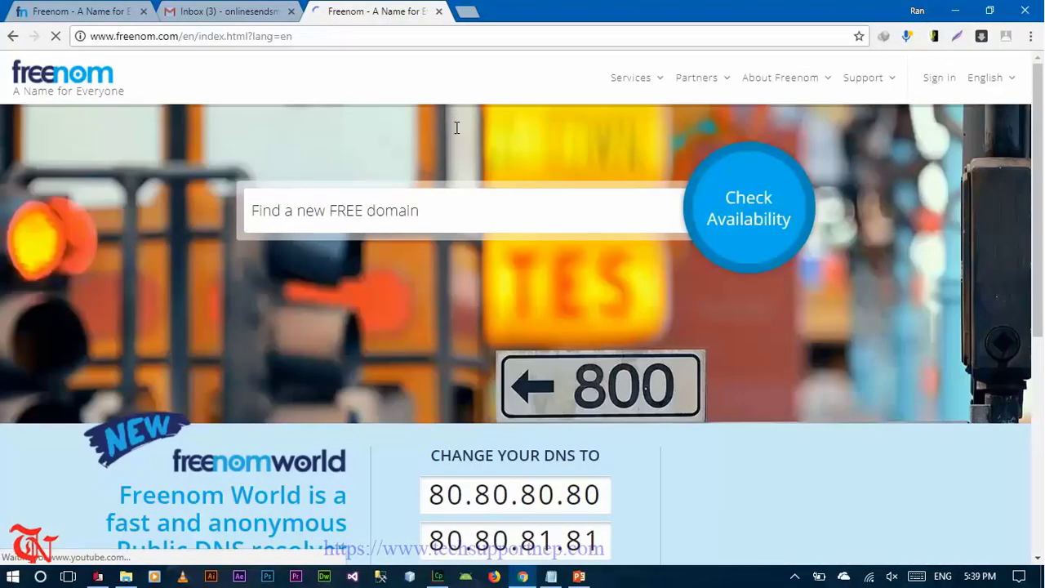
{"action": "left_click", "coordinate": [460, 218]}
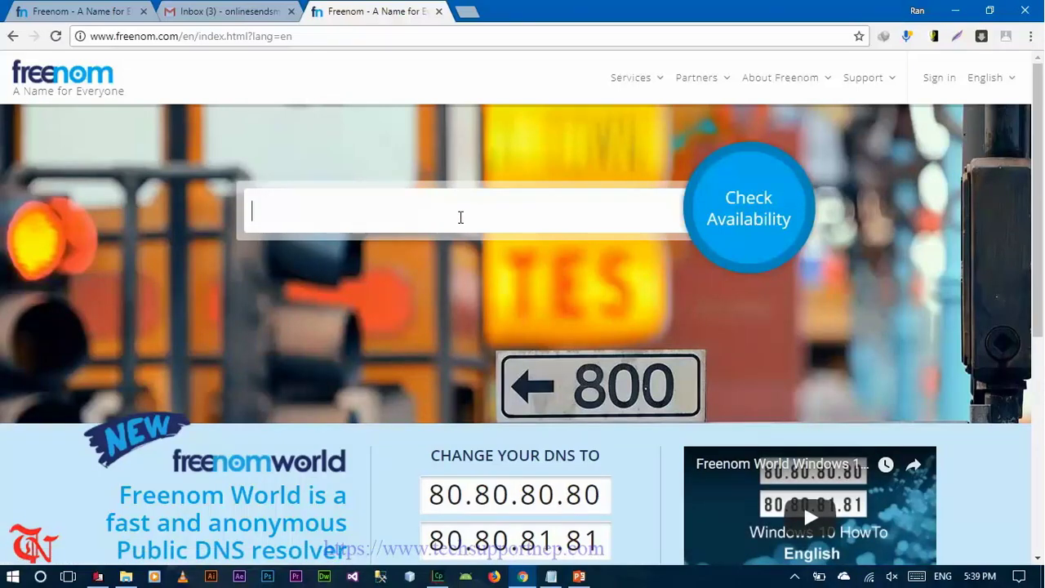
{"action": "type", "text": "supportnep"}
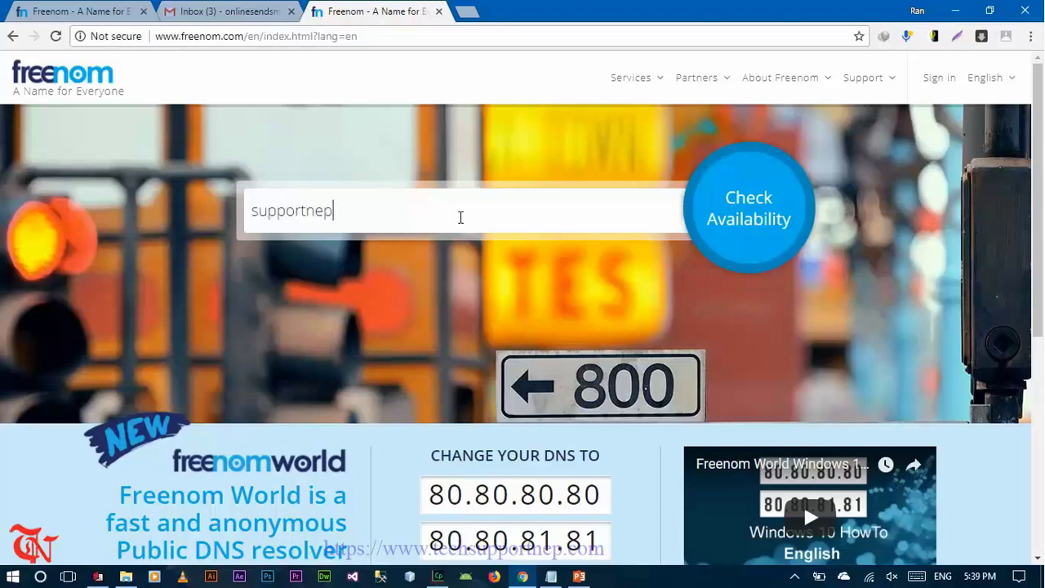
{"action": "key", "text": "BackSpace"}
{"action": "type", "text": "p.tk"}
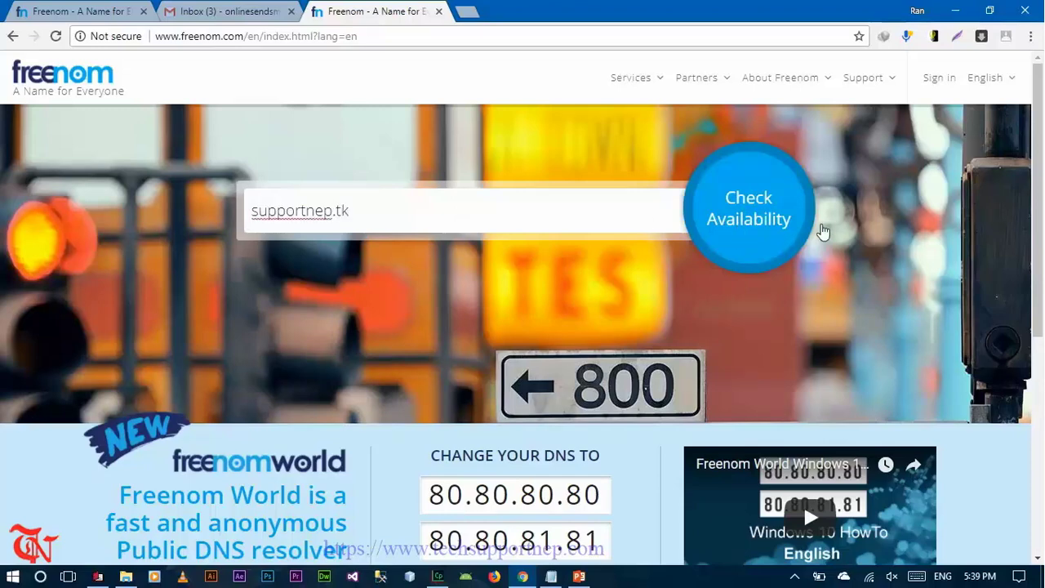
{"action": "left_click", "coordinate": [724, 219]}
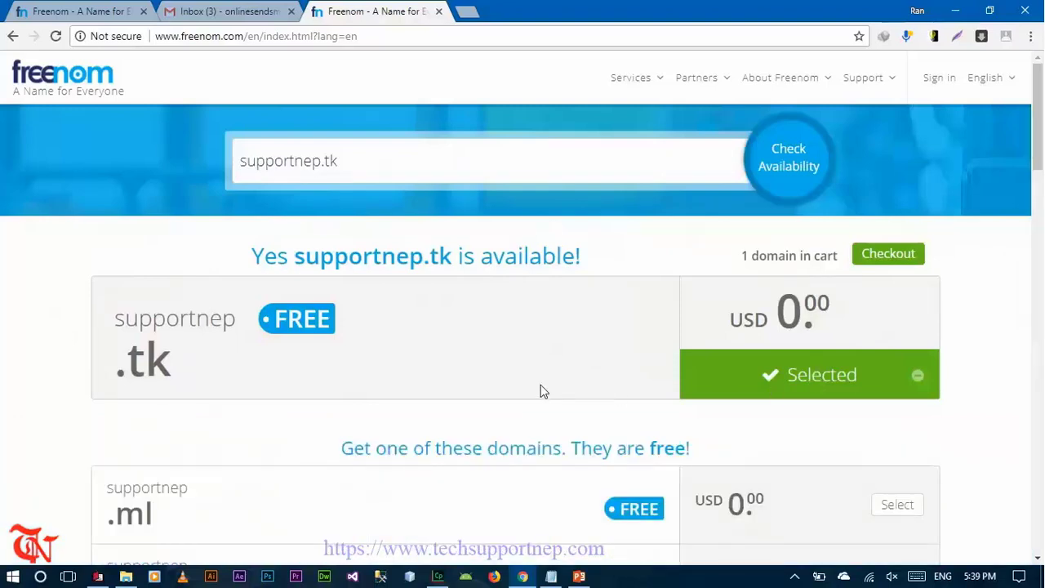
- Scroll through the alternative free domains and return to the top of the results
{"action": "scroll", "coordinate": [539, 387], "scroll_direction": "down", "scroll_amount": 2}
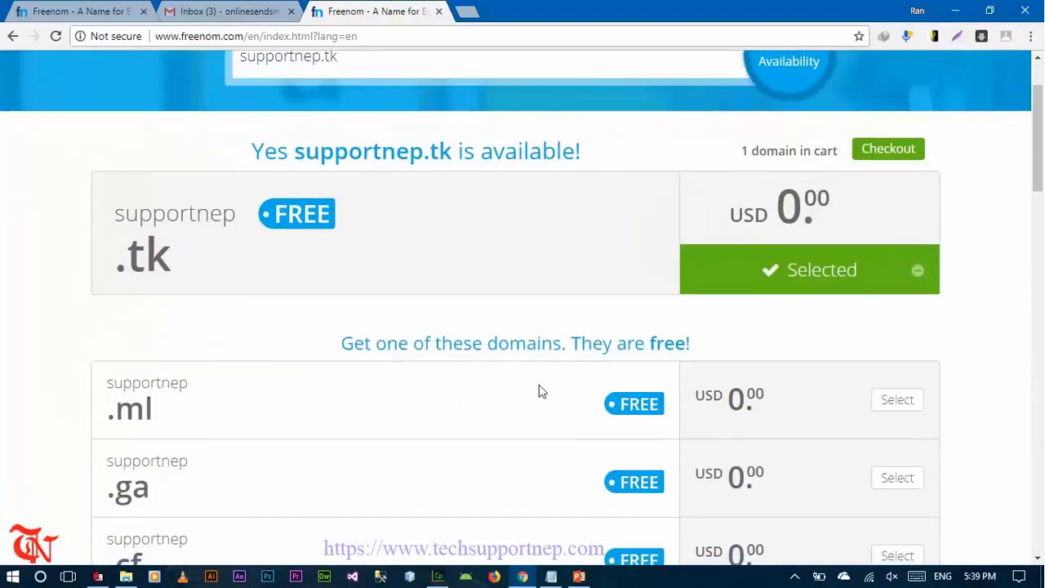
{"action": "scroll", "coordinate": [539, 392], "scroll_direction": "down", "scroll_amount": 2}
{"action": "scroll", "coordinate": [539, 392], "scroll_direction": "down", "scroll_amount": 2}
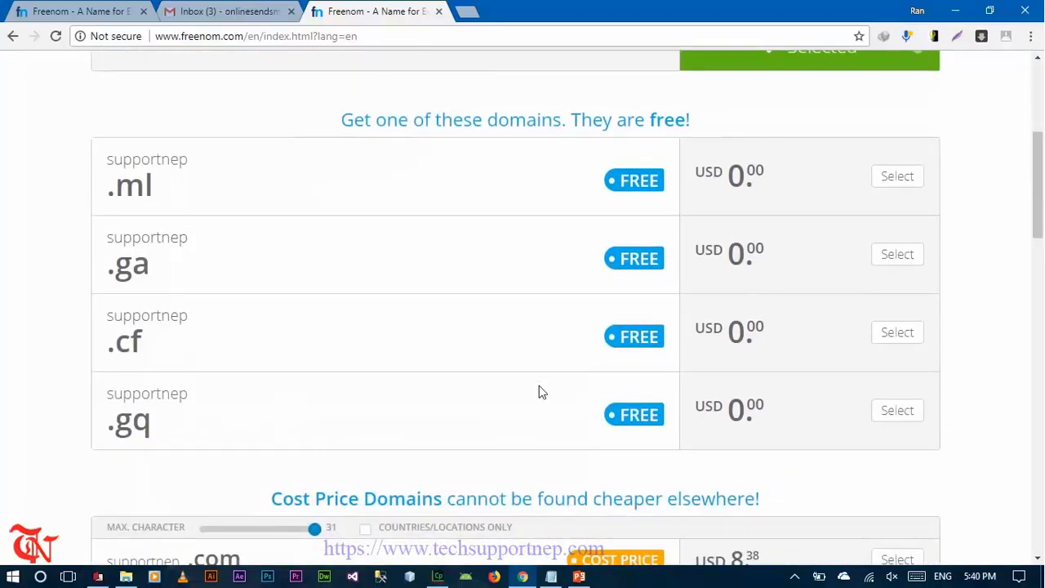
{"action": "scroll", "coordinate": [538, 392], "scroll_direction": "up", "scroll_amount": 7}
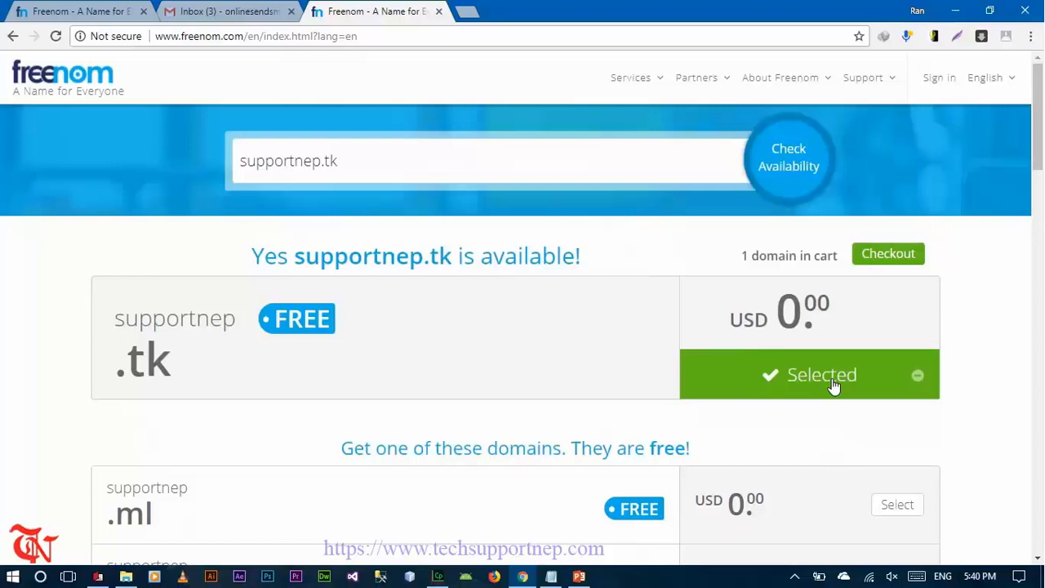
- Check out supportnep.tk with the 12 Months @ FREE registration period
{"action": "left_click", "coordinate": [889, 255]}
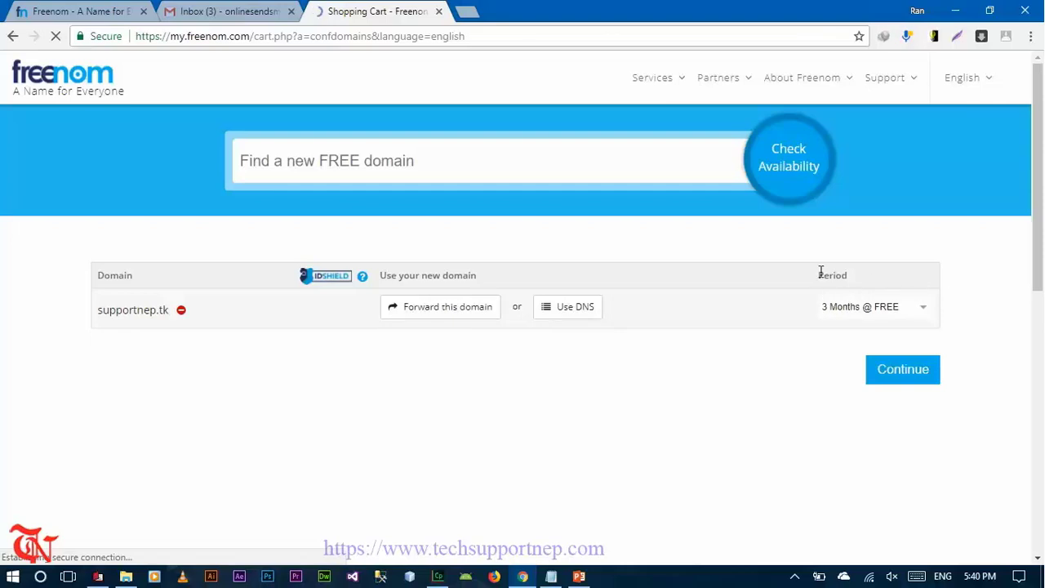
{"action": "left_click", "coordinate": [921, 312]}
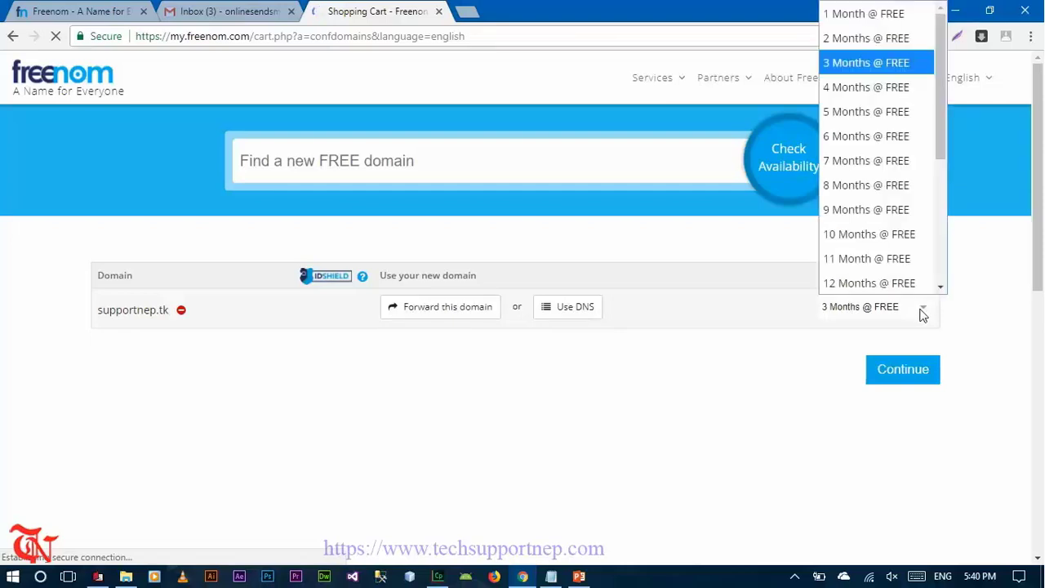
{"action": "left_click", "coordinate": [876, 283]}
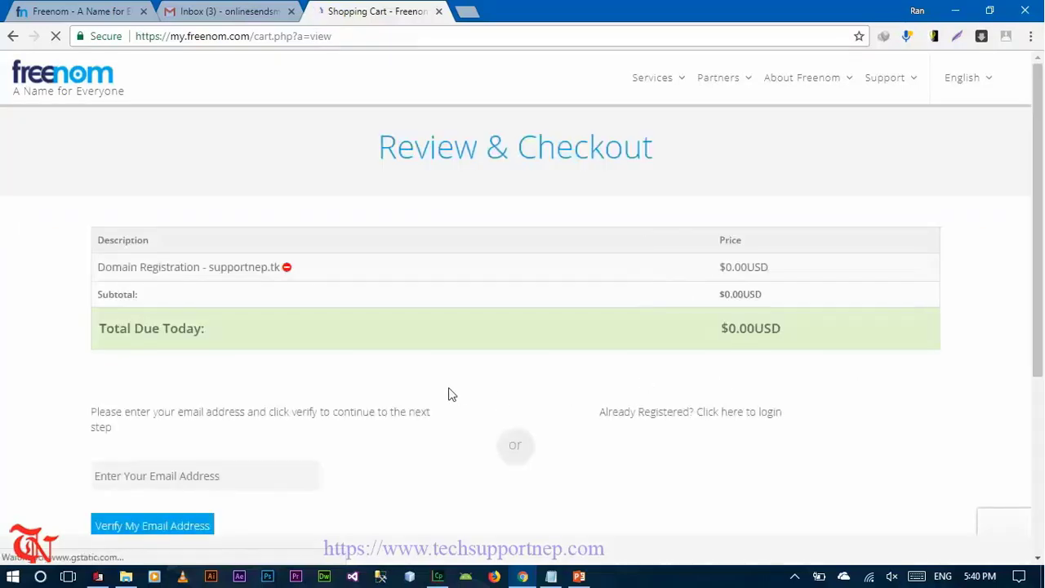
- Enter the Gmail account's e-mail address at checkout and request the verification link
{"action": "scroll", "coordinate": [448, 395], "scroll_direction": "down", "scroll_amount": 2}
{"action": "left_click", "coordinate": [181, 362]}
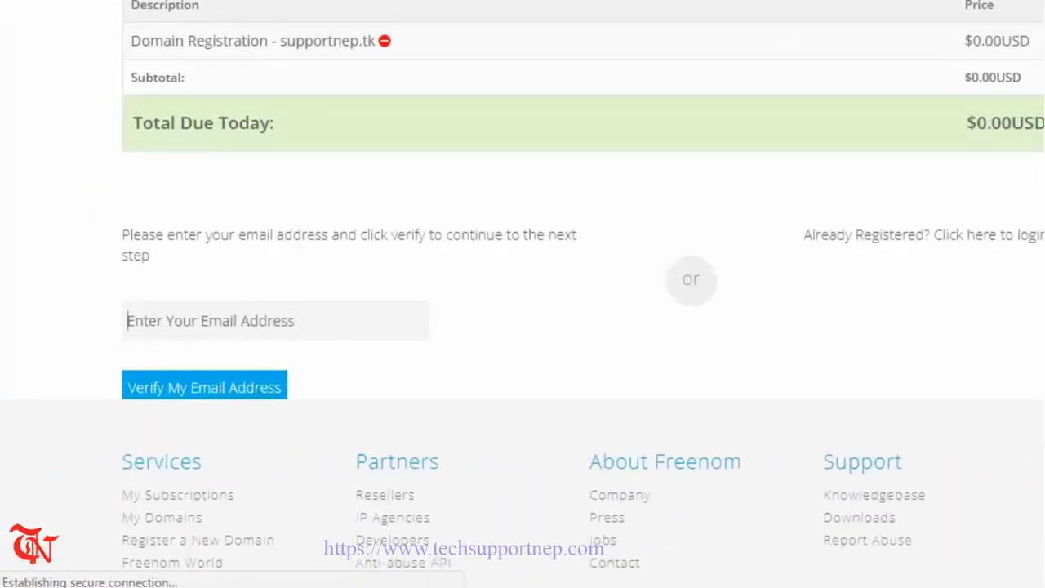
{"action": "left_click", "coordinate": [220, 11]}
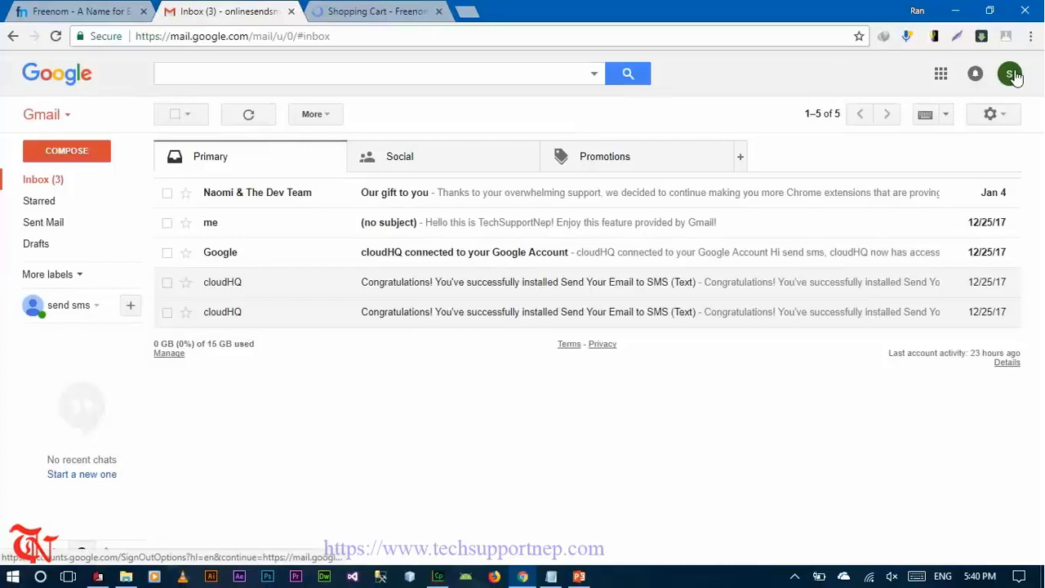
{"action": "left_click", "coordinate": [1009, 73]}
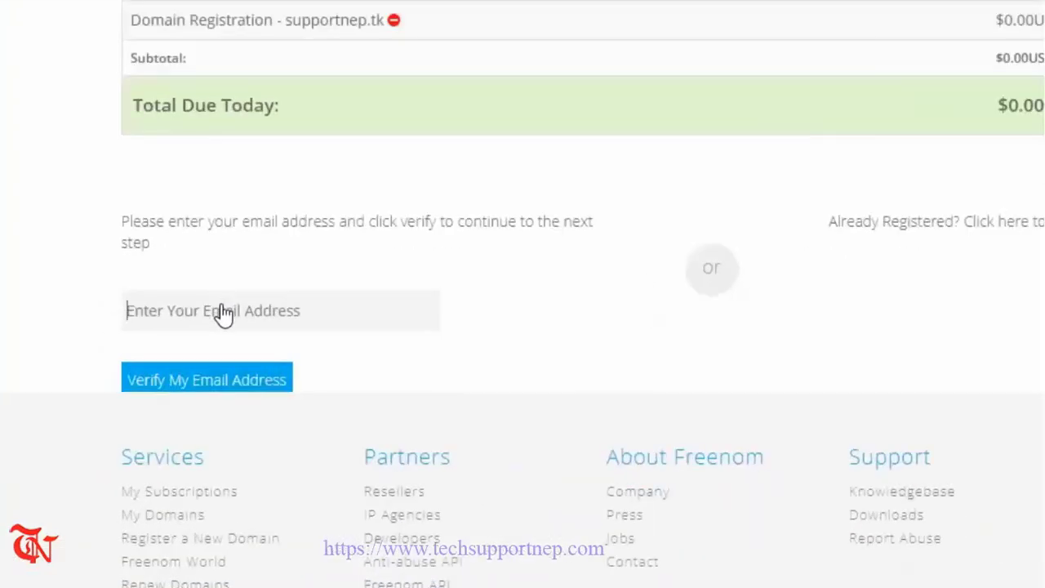
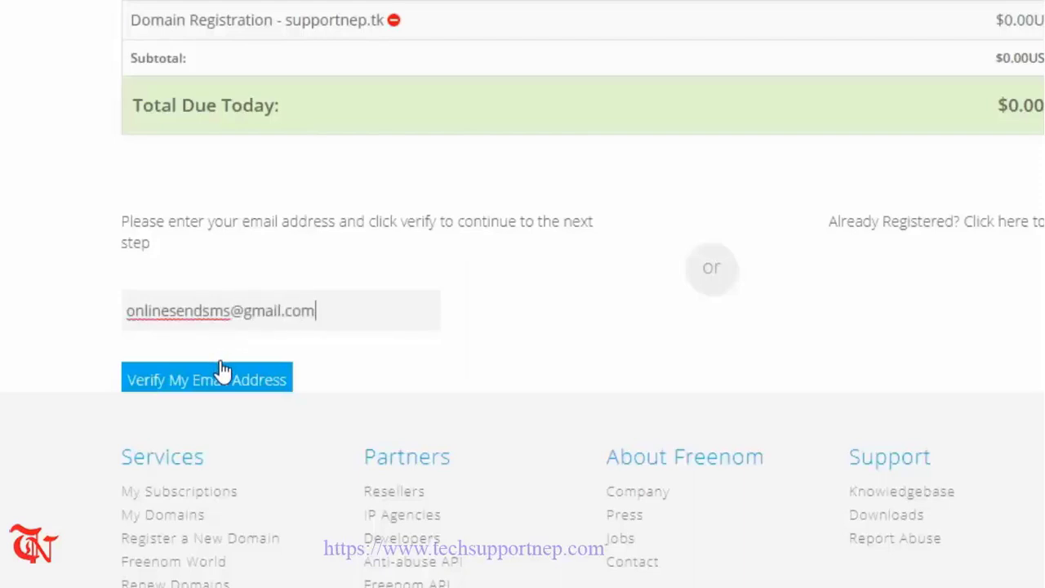
{"action": "left_click", "coordinate": [222, 380]}
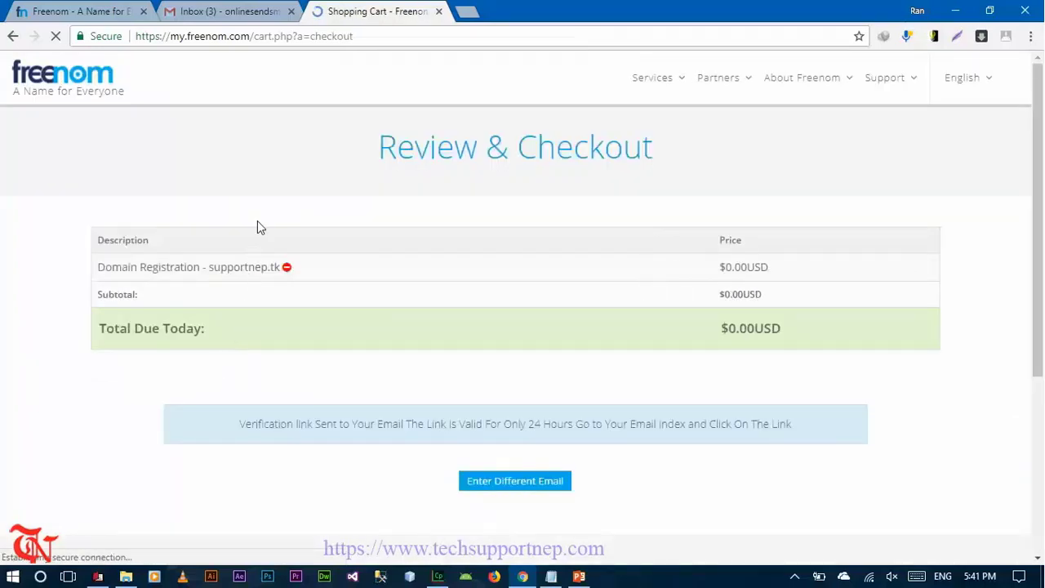
{"action": "left_click", "coordinate": [270, 10]}
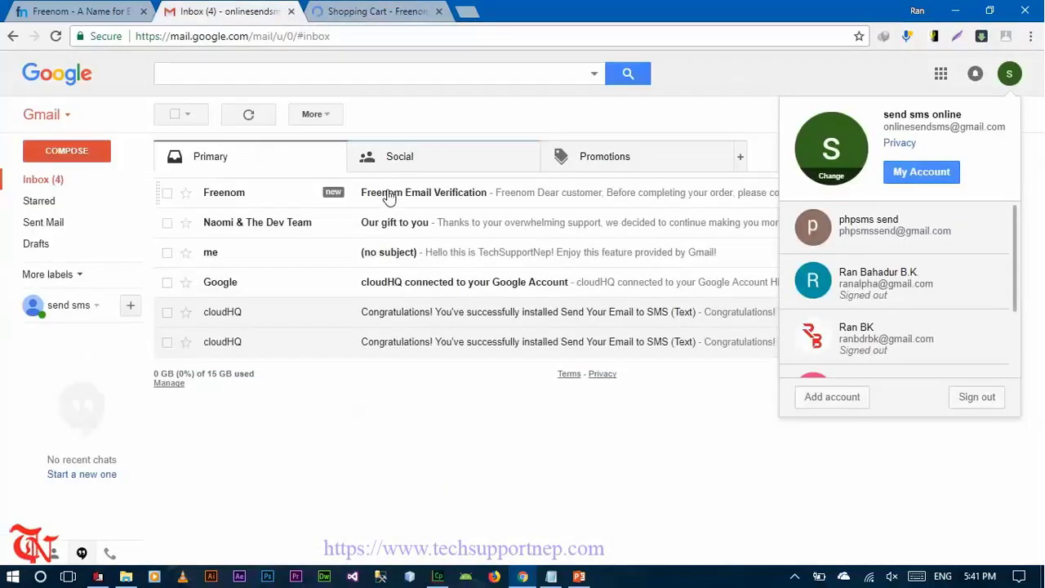
- Open the Freenom Email Verification message in Gmail and follow its verification link
{"action": "left_click", "coordinate": [1008, 83]}
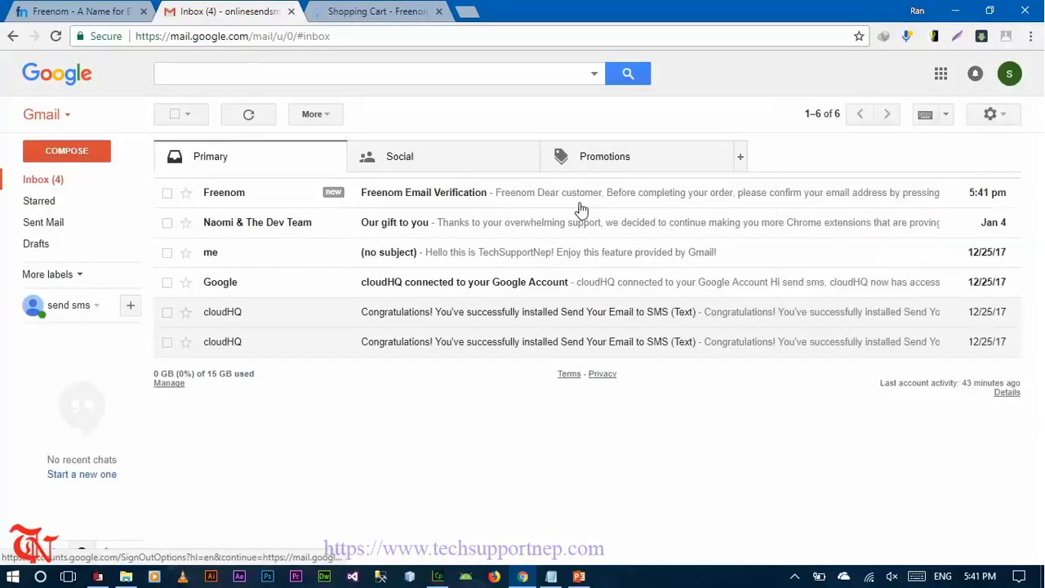
{"action": "left_click", "coordinate": [425, 196]}
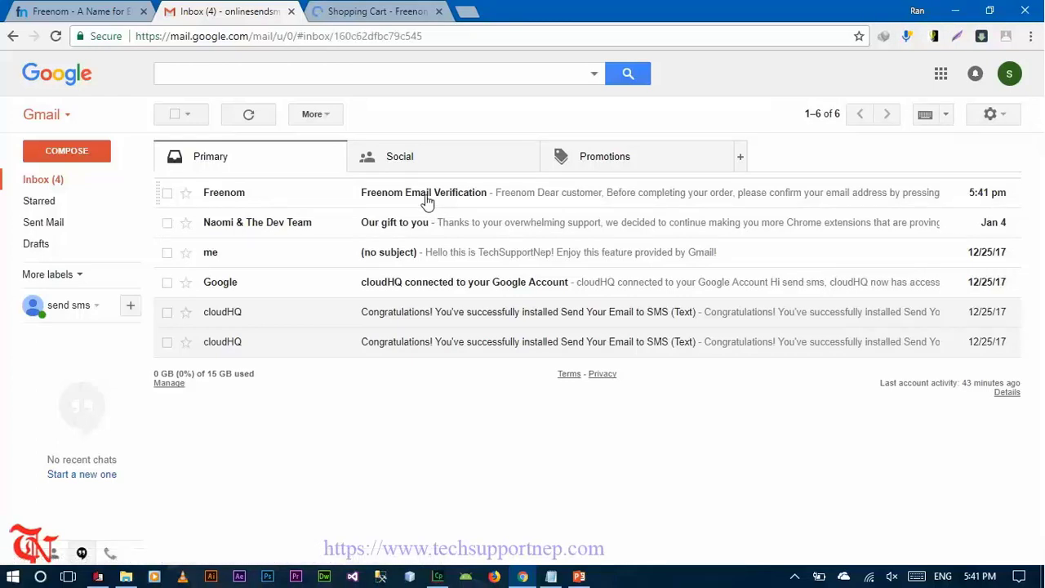
{"action": "left_click", "coordinate": [291, 362]}
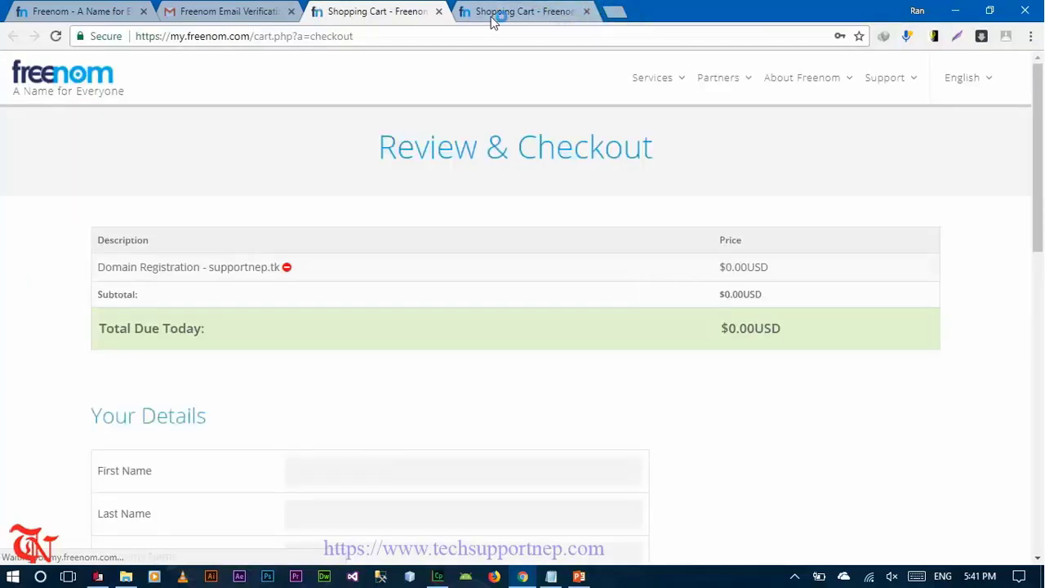
- Fill in the first name and autofill the address, city, country and state from saved details
{"action": "scroll", "coordinate": [435, 327], "scroll_direction": "down", "scroll_amount": 2}
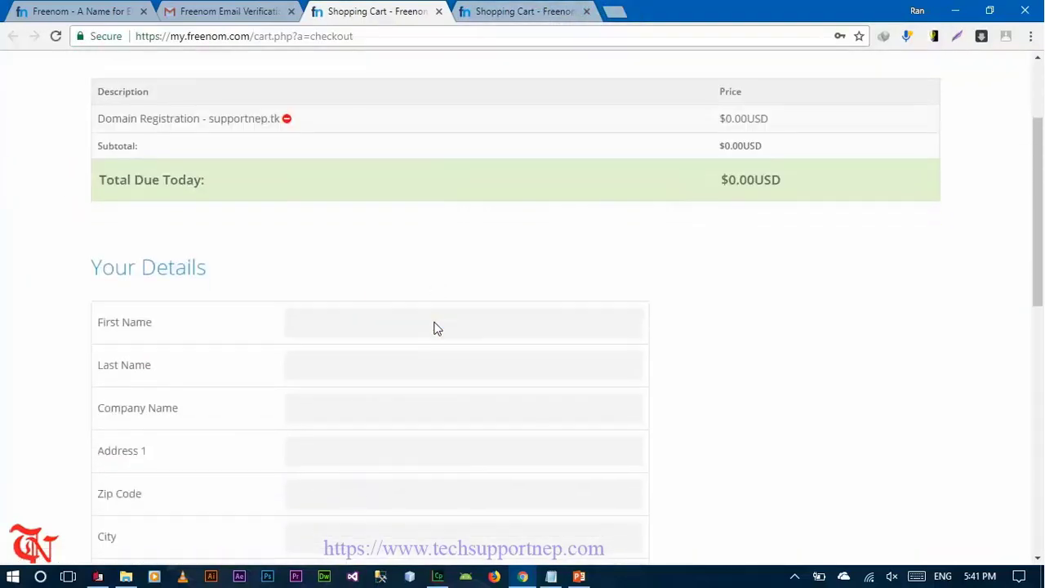
{"action": "left_click", "coordinate": [391, 323]}
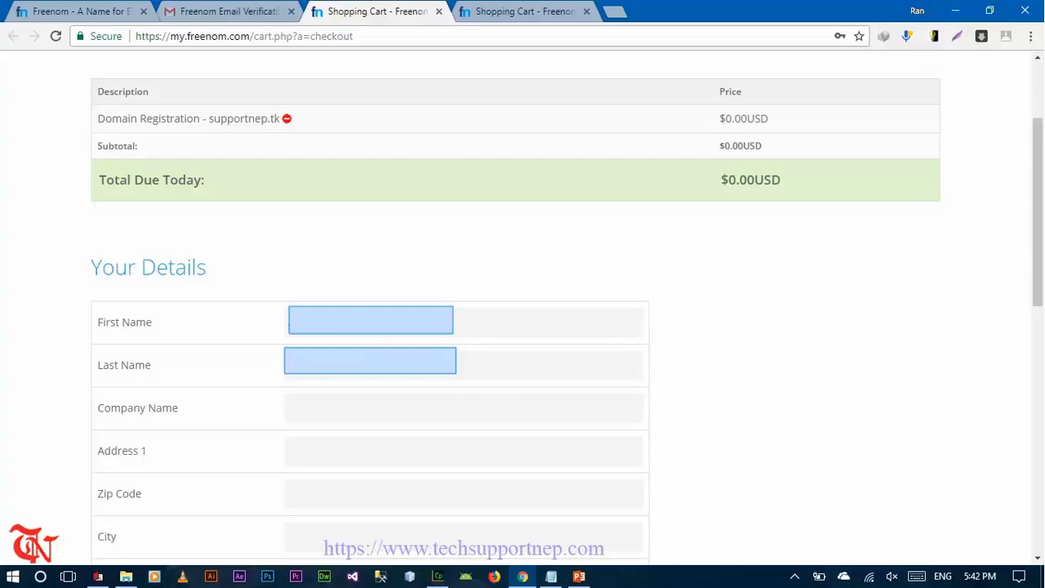
{"action": "scroll", "coordinate": [332, 417], "scroll_direction": "down", "scroll_amount": 2}
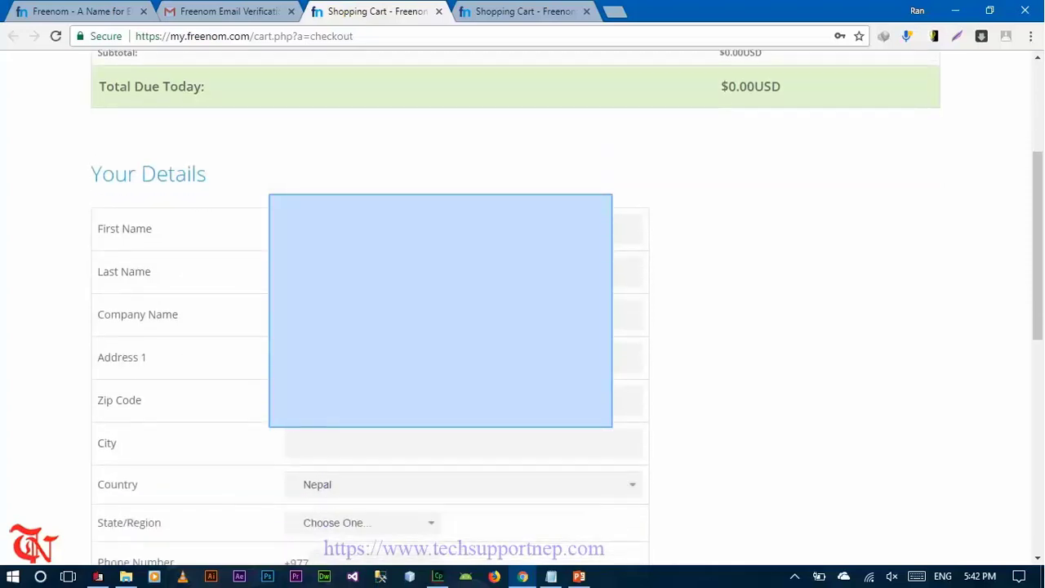
{"action": "left_click", "coordinate": [367, 360]}
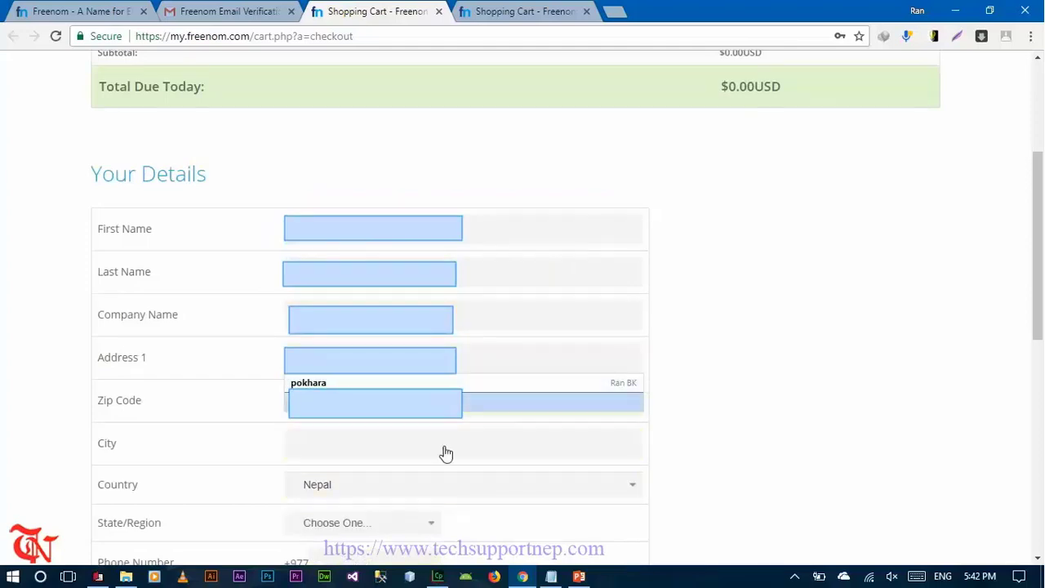
{"action": "left_click", "coordinate": [344, 384]}
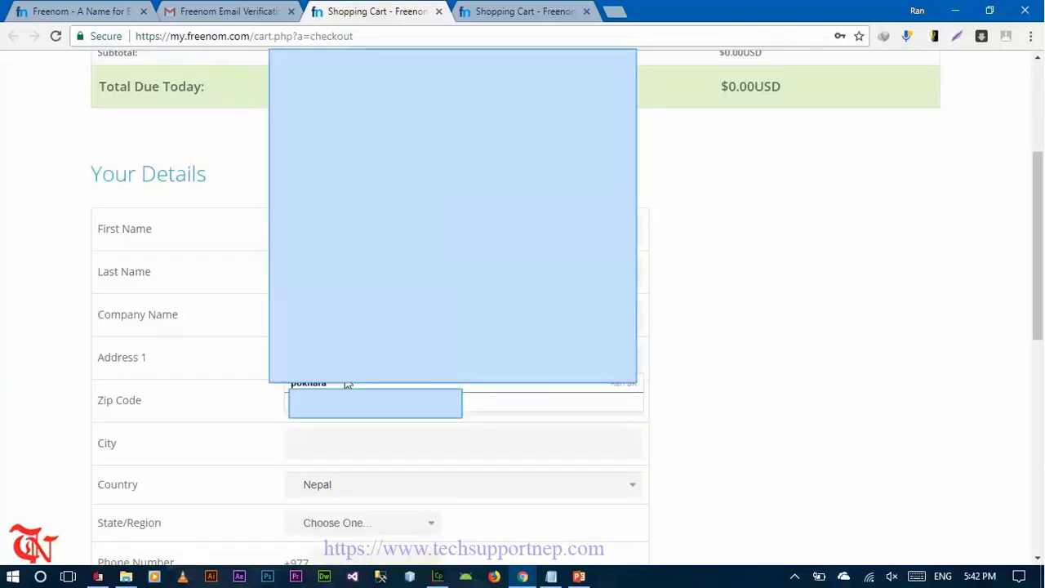
{"action": "left_click", "coordinate": [348, 383]}
- Enter and confirm the account password, then agree to the Terms & Conditions
{"action": "scroll", "coordinate": [348, 384], "scroll_direction": "down", "scroll_amount": 2}
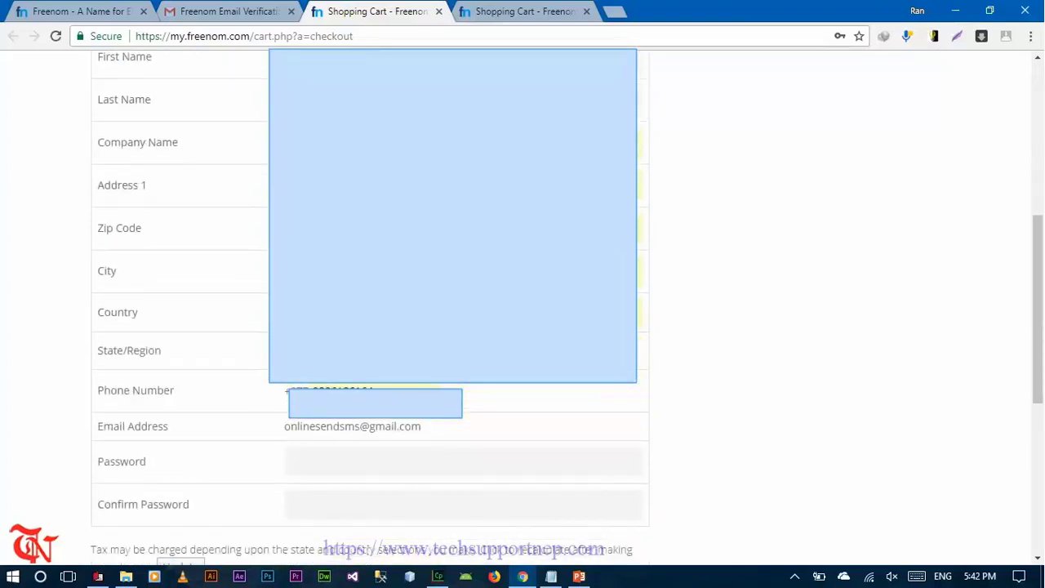
{"action": "scroll", "coordinate": [817, 310], "scroll_direction": "down", "scroll_amount": 1}
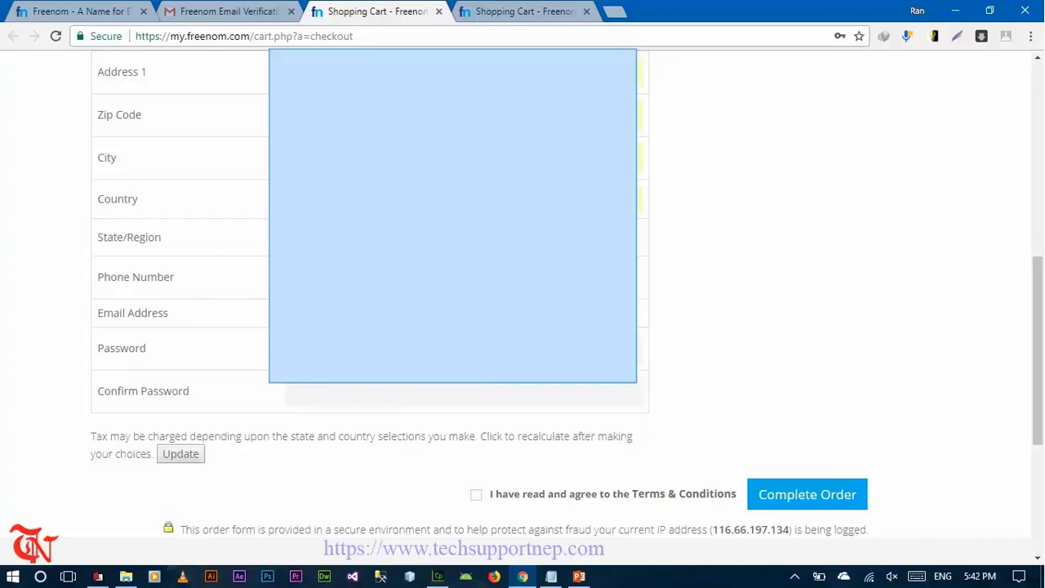
{"action": "key", "text": "Down"}
{"action": "key", "text": "Escape"}
{"action": "type", "text": "•••••••••••••"}
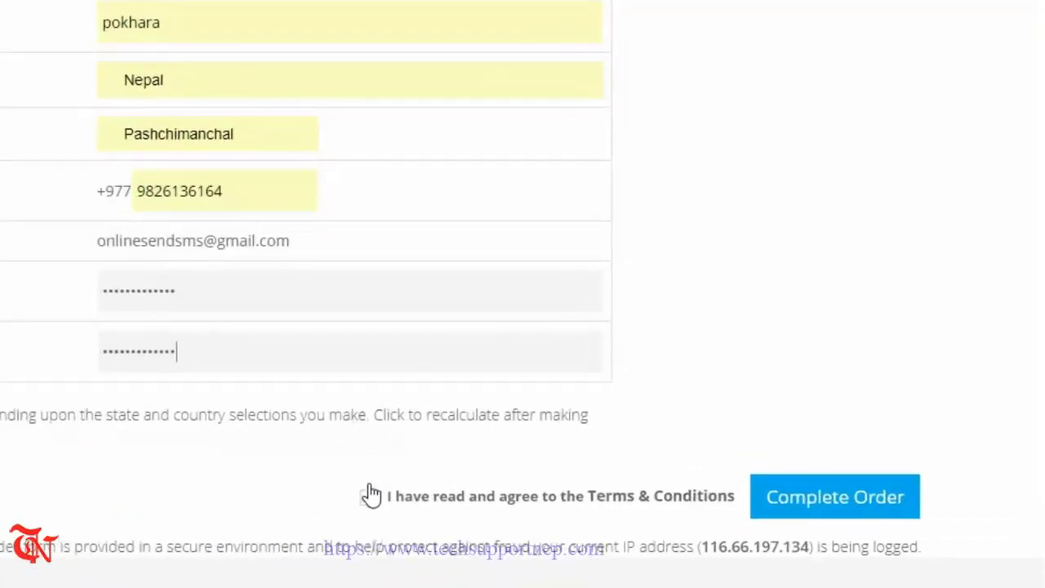
{"action": "left_click", "coordinate": [368, 498]}
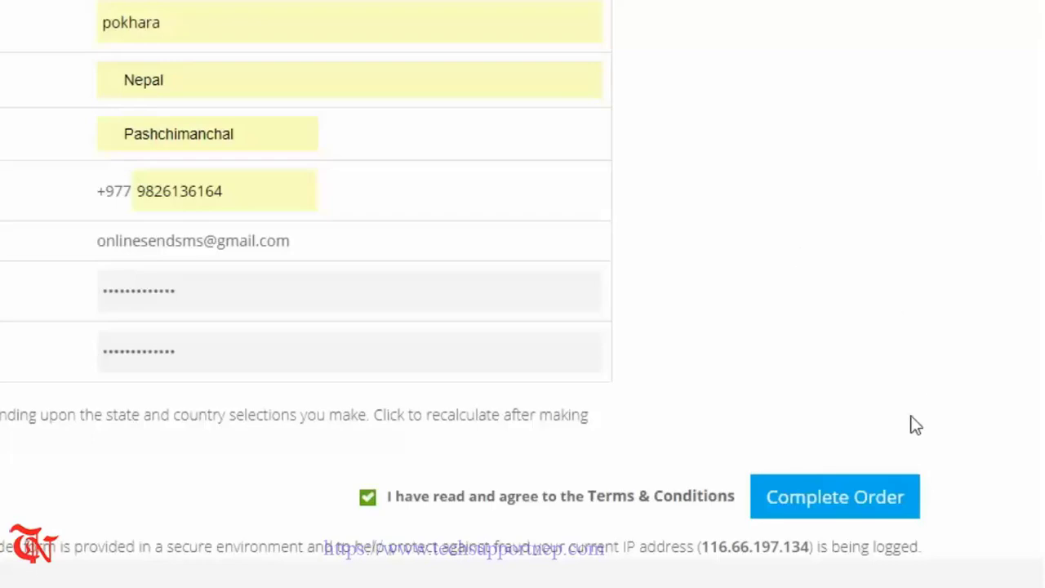
- Complete the order, decline saving the password, open the Client Area, and return to the Shopping Cart tab
{"action": "left_click", "coordinate": [850, 506]}
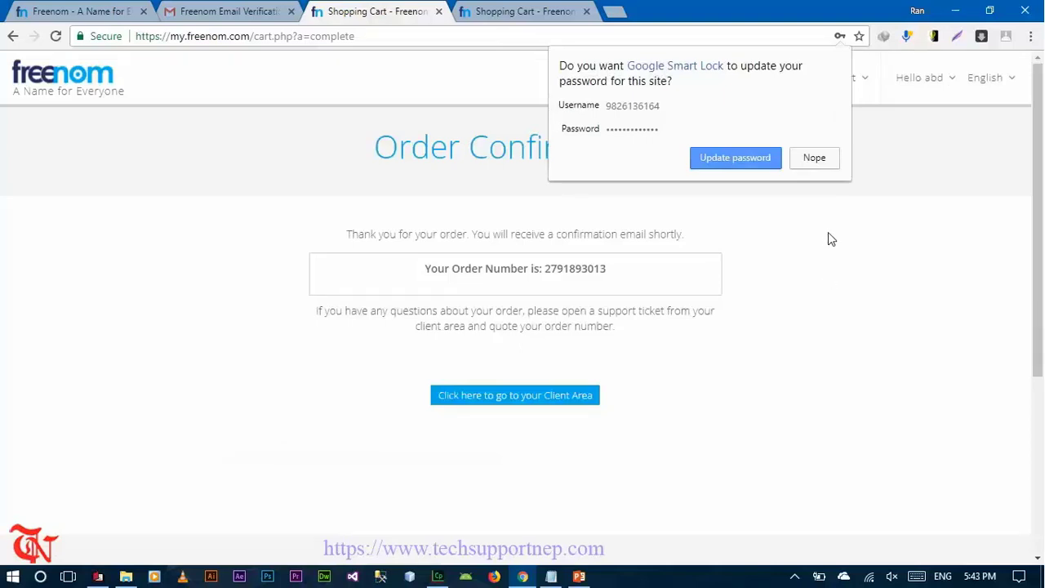
{"action": "left_click", "coordinate": [829, 161]}
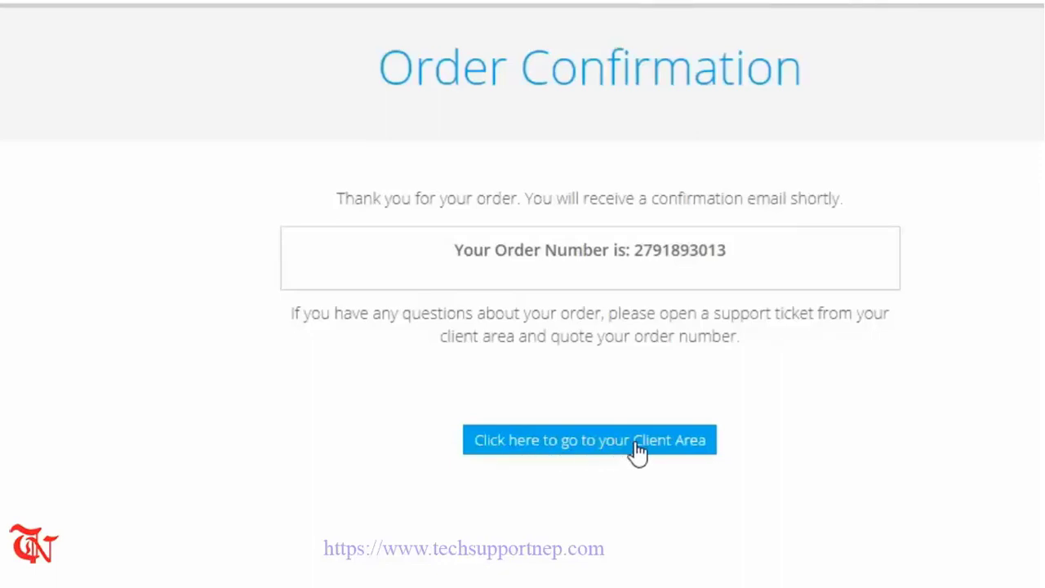
{"action": "left_click", "coordinate": [633, 441]}
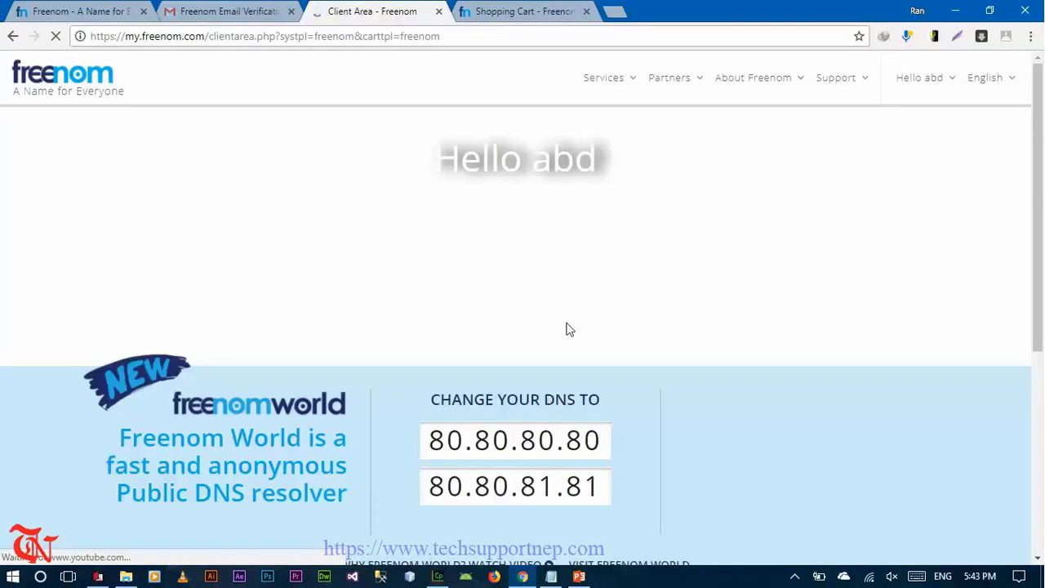
{"action": "mouse_move", "coordinate": [612, 78]}
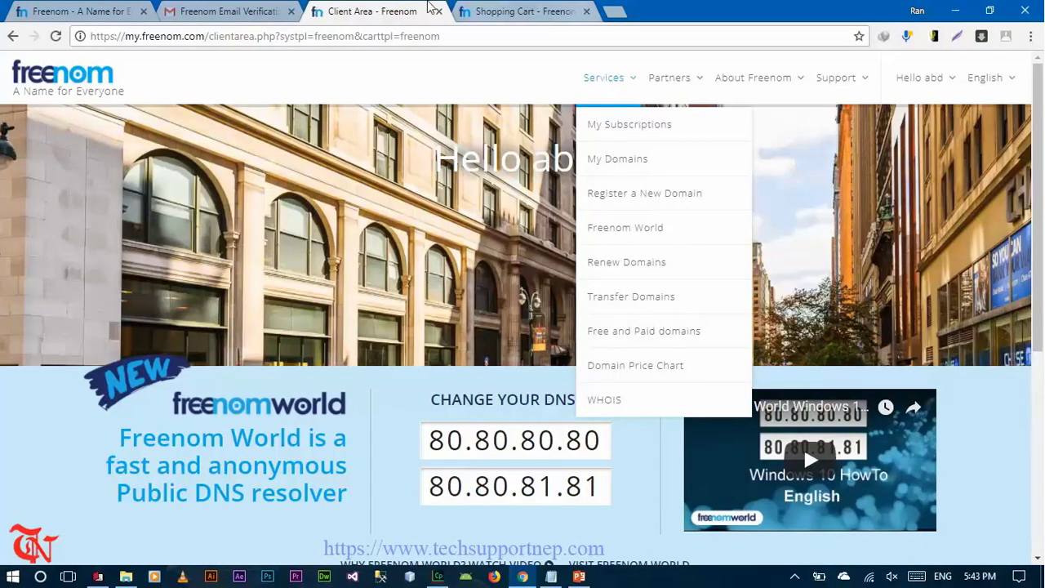
{"action": "left_click", "coordinate": [531, 12]}
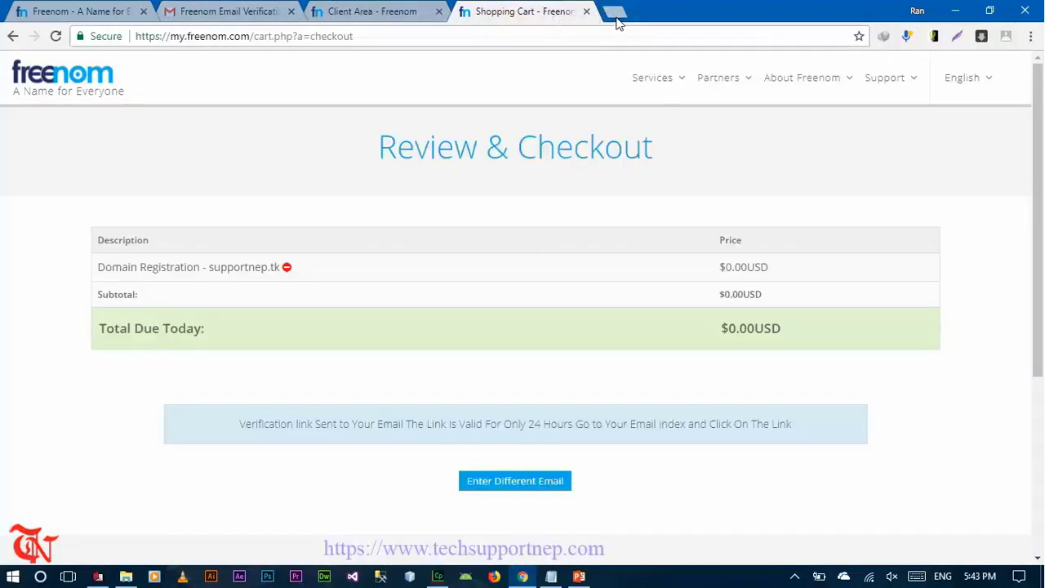
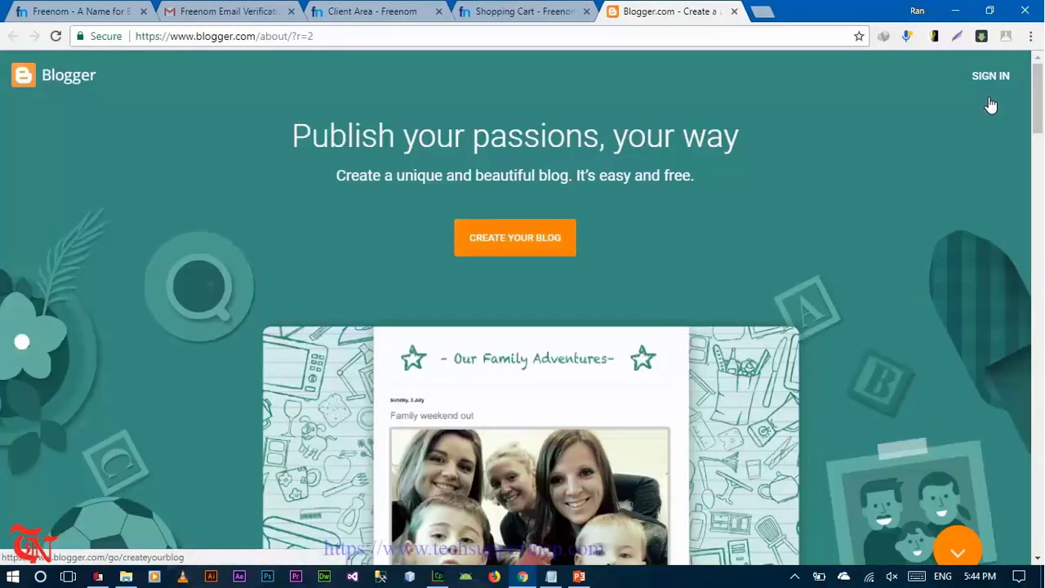
- Sign in to Blogger, continue with the confirmed profile, and start creating a new blog
{"action": "left_click", "coordinate": [991, 76]}
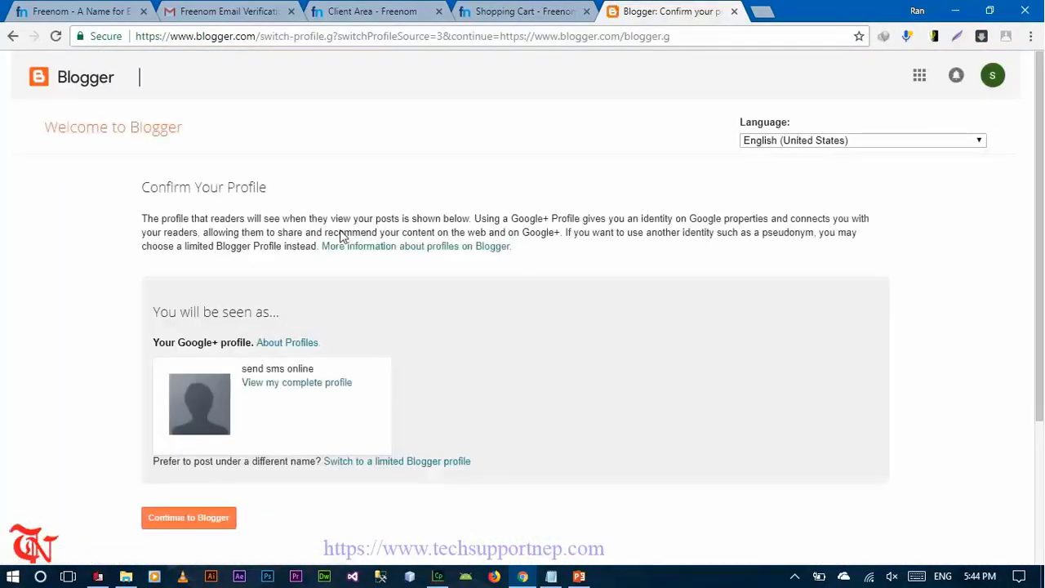
{"action": "scroll", "coordinate": [232, 306], "scroll_direction": "down", "scroll_amount": 1}
{"action": "scroll", "coordinate": [232, 306], "scroll_direction": "down", "scroll_amount": 1}
{"action": "left_click", "coordinate": [204, 425]}
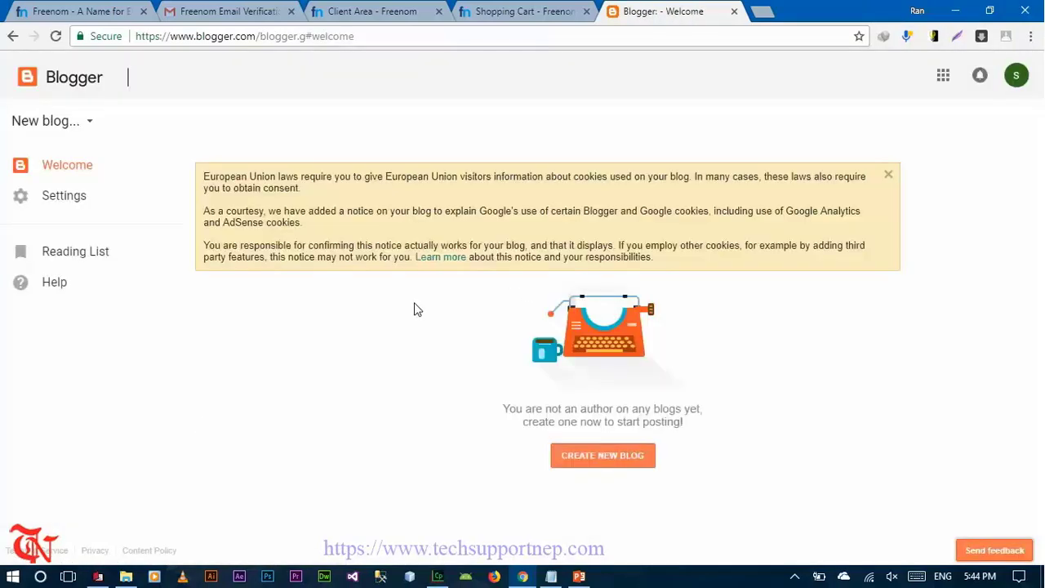
{"action": "left_click", "coordinate": [605, 458]}
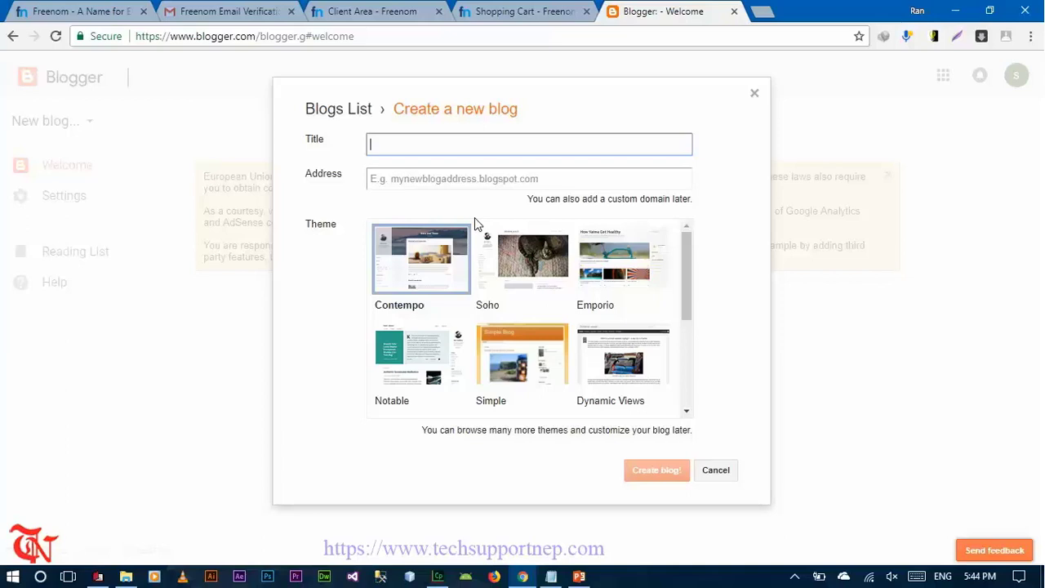
- Title the blog supportnep with the address supportnep.blogspot.com
{"action": "type", "text": "s"}
{"action": "key", "text": "BackSpace"}
{"action": "type", "text": "supportnep"}
{"action": "key", "text": "Tab"}
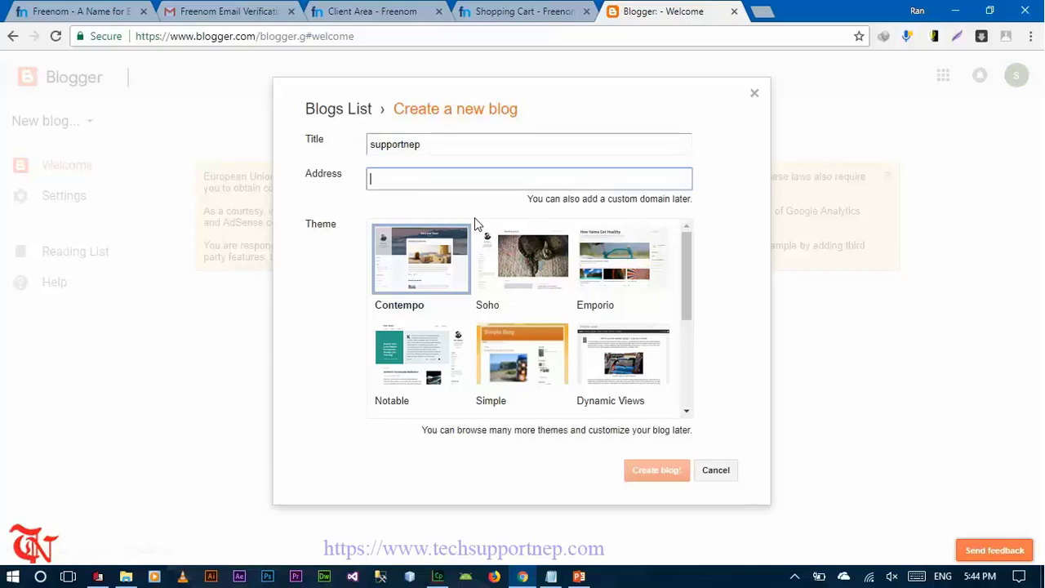
{"action": "type", "text": "supportnep."}
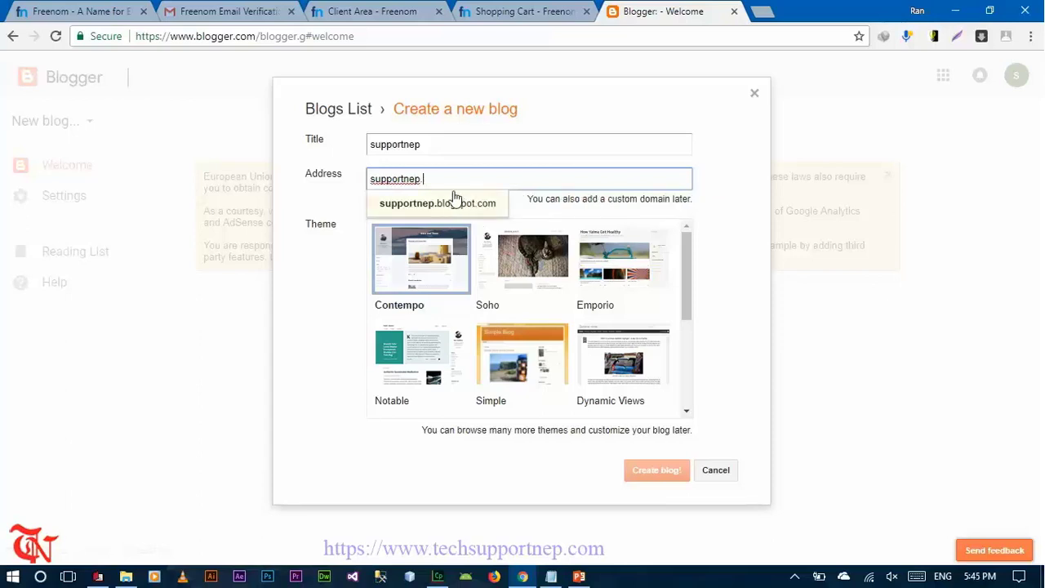
{"action": "left_click", "coordinate": [455, 202]}
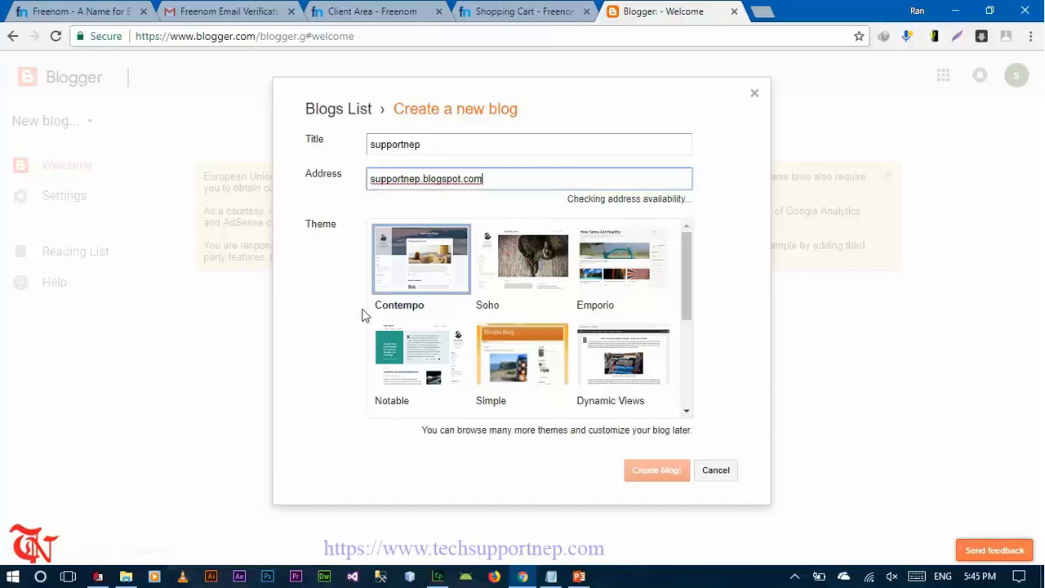
- Preview Soho, Emporio, Notable and Contempo, then create the blog with the Simple theme
{"action": "left_click", "coordinate": [521, 286]}
{"action": "left_click", "coordinate": [646, 276]}
{"action": "left_click", "coordinate": [437, 349]}
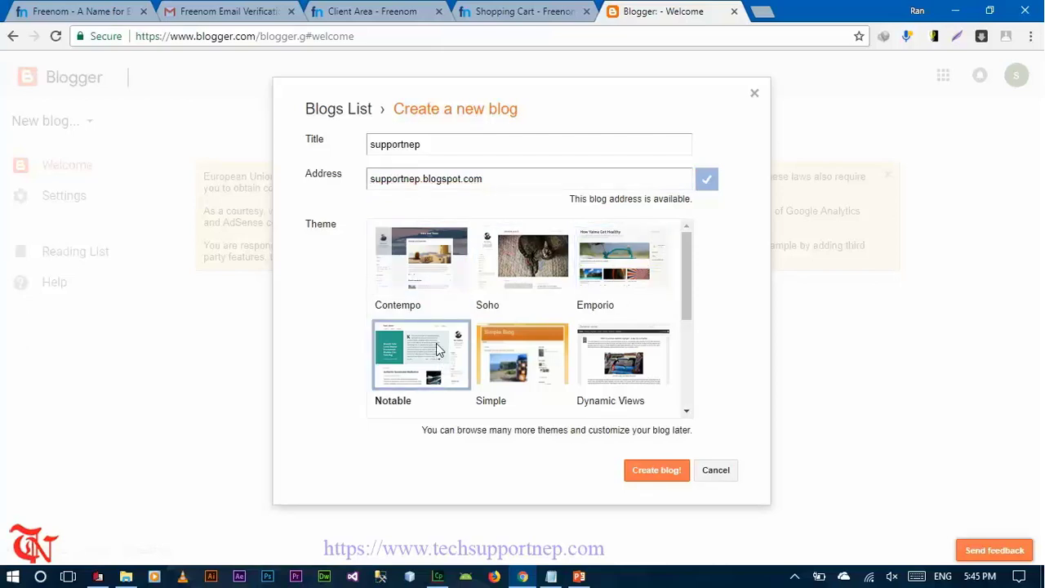
{"action": "left_click", "coordinate": [423, 243]}
{"action": "left_click", "coordinate": [547, 356]}
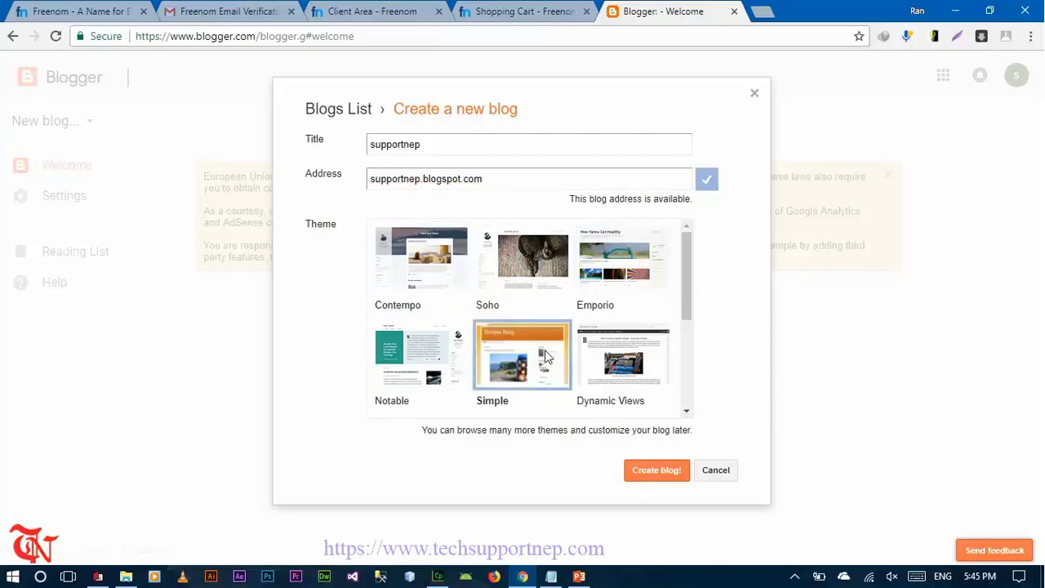
{"action": "left_click", "coordinate": [670, 477]}
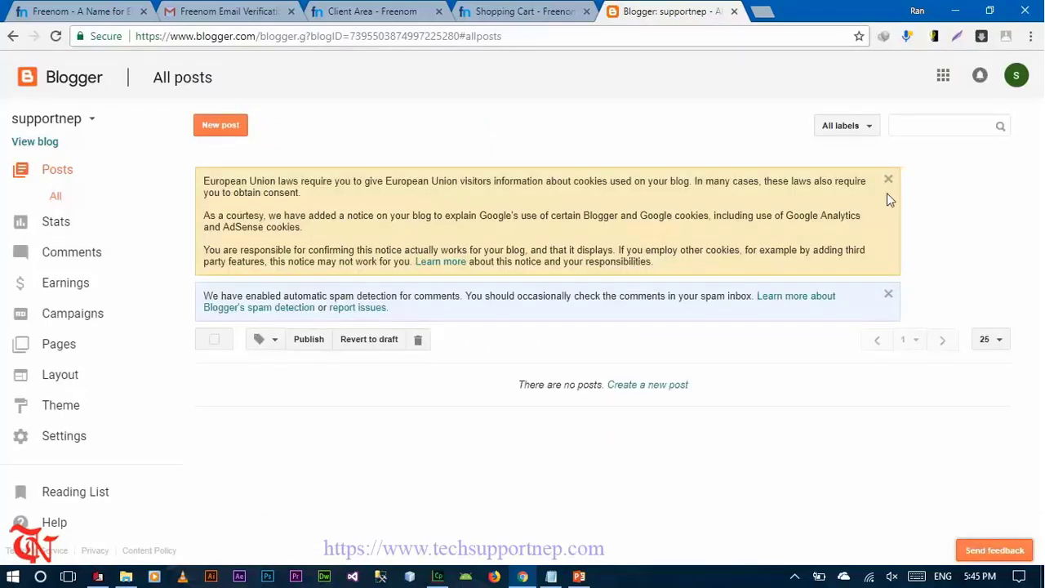
- Dismiss the cookie law and spam detection notices and open the blog's settings
{"action": "left_click", "coordinate": [889, 180]}
{"action": "left_click", "coordinate": [888, 181]}
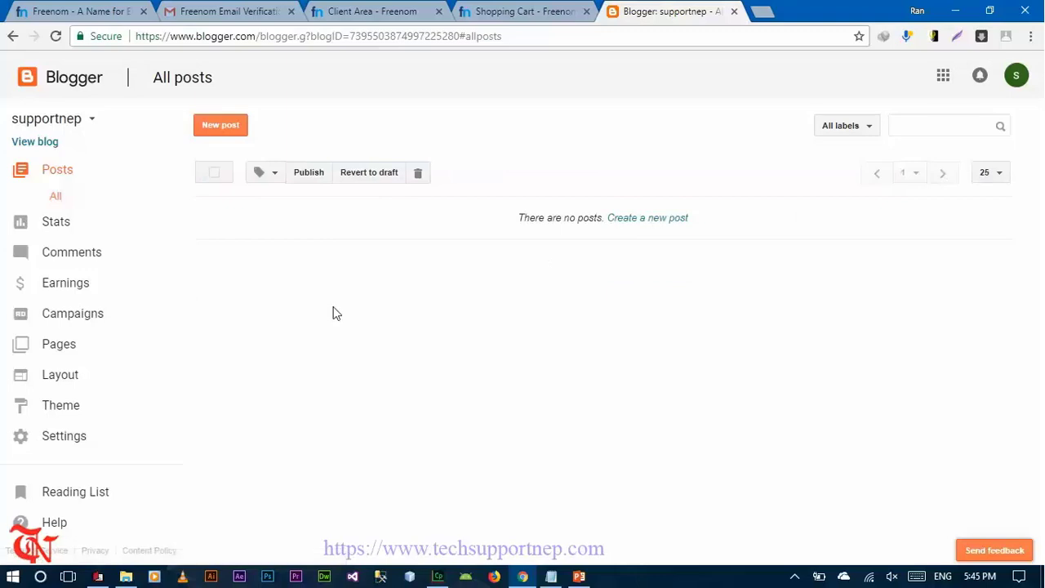
{"action": "left_click", "coordinate": [51, 438]}
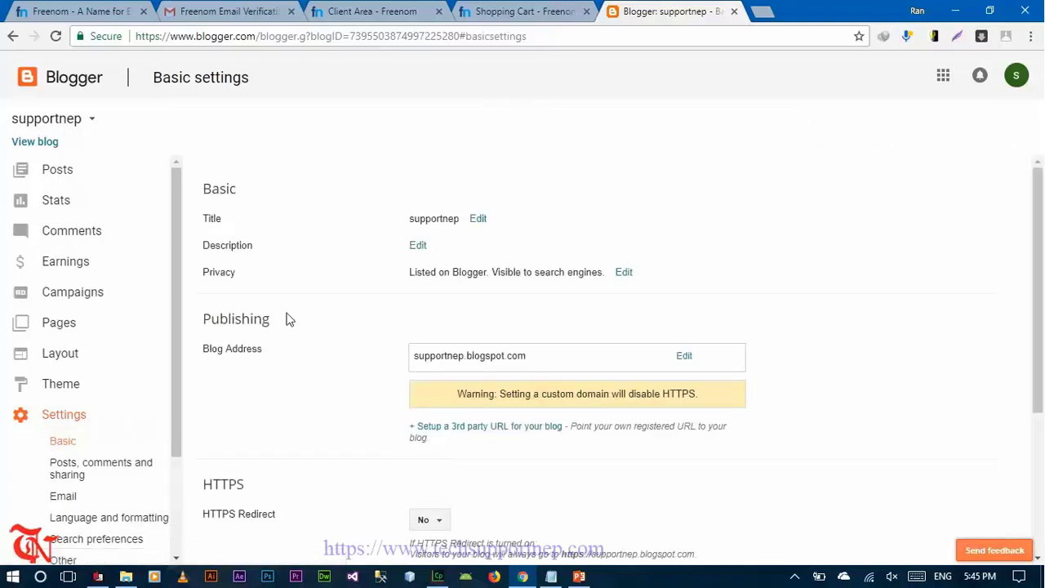
- Open the third-party URL setup and place the cursor in the domain field
{"action": "scroll", "coordinate": [286, 320], "scroll_direction": "down", "scroll_amount": 1}
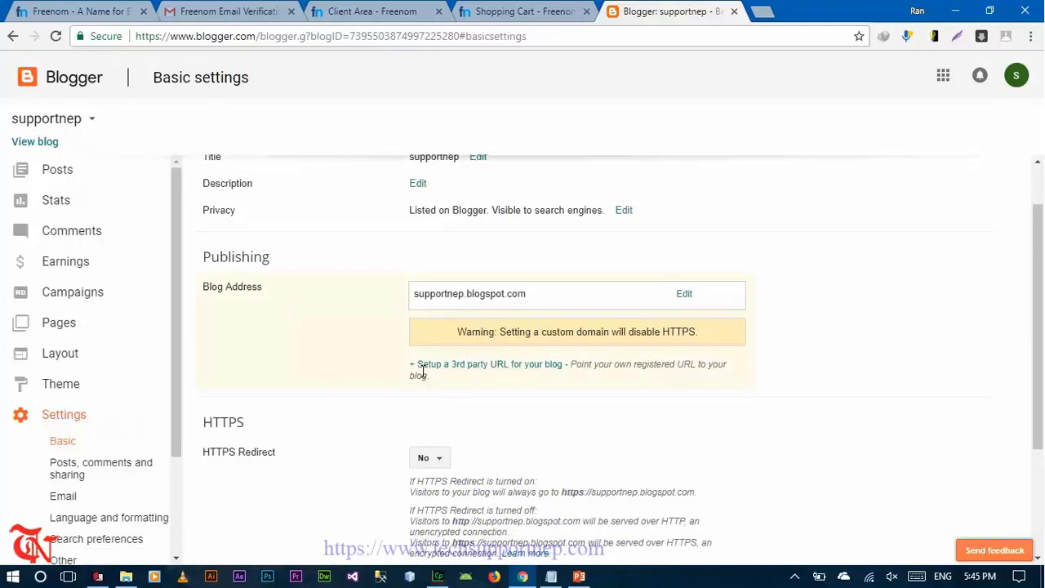
{"action": "left_click", "coordinate": [470, 367]}
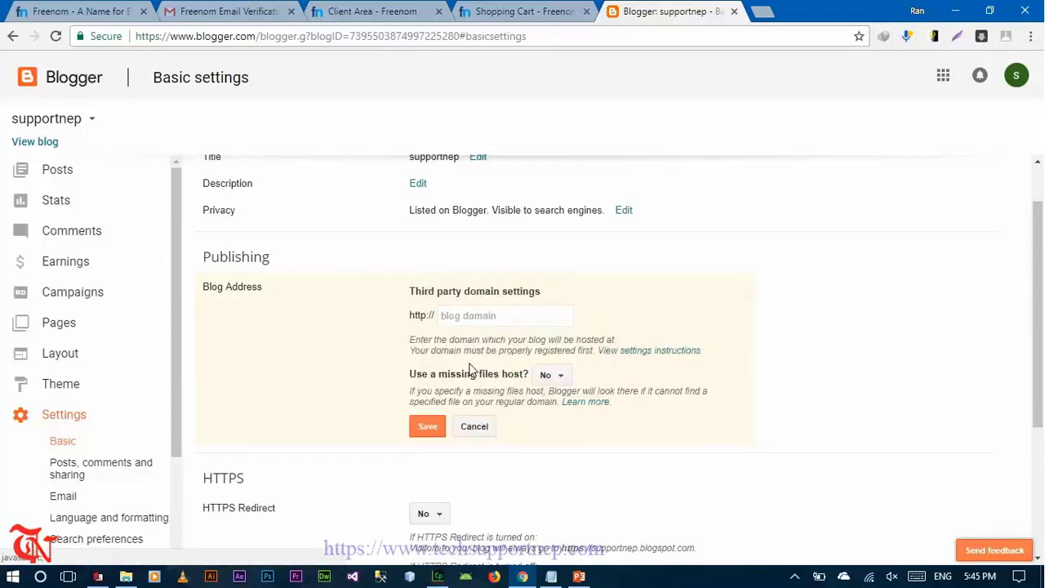
{"action": "left_click", "coordinate": [487, 315]}
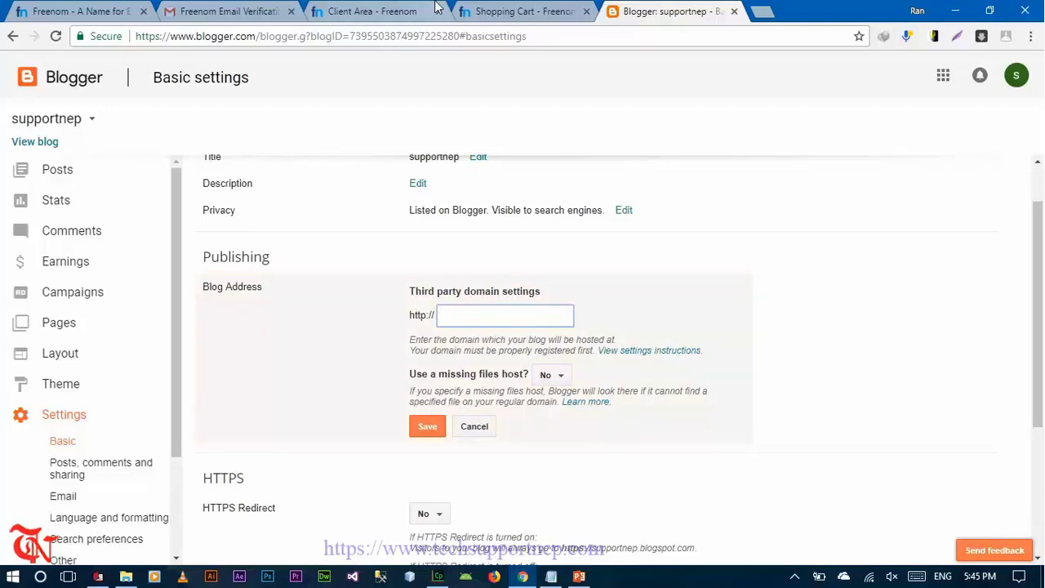
{"action": "left_click", "coordinate": [506, 10]}
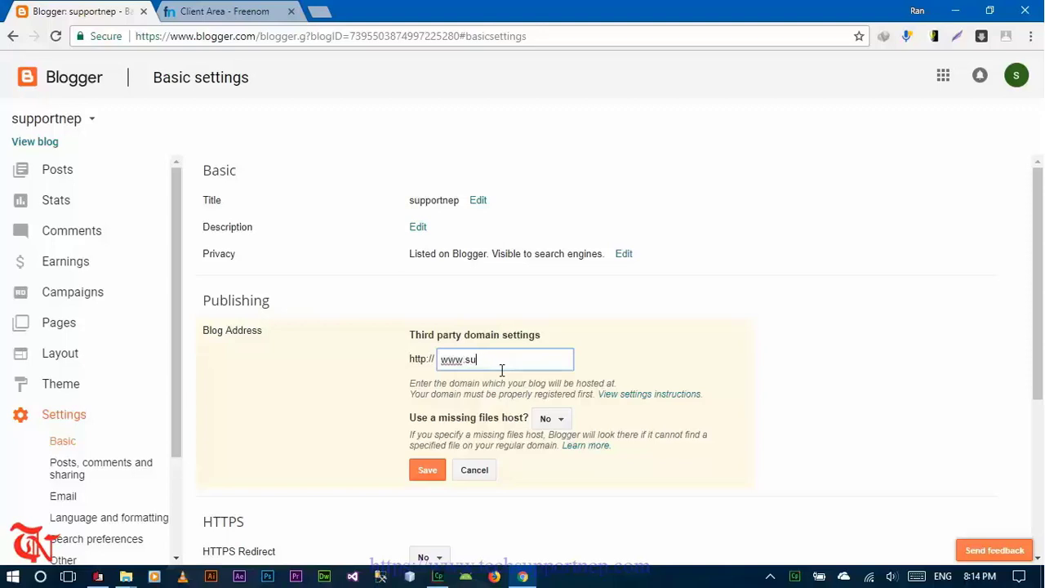
{"action": "type", "text": "p.tk"}
{"action": "left_click", "coordinate": [427, 474]}
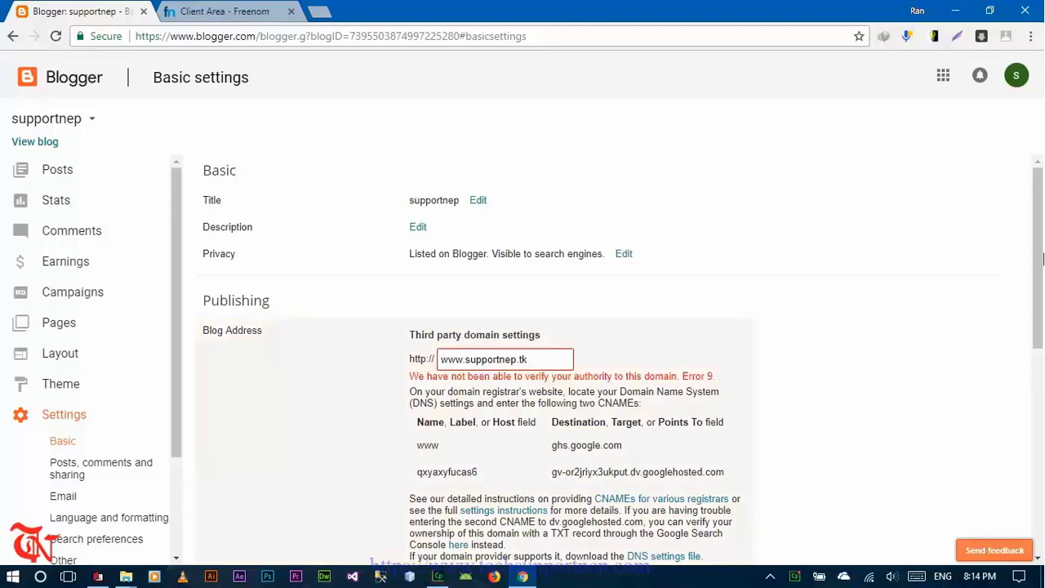
{"action": "scroll", "coordinate": [1043, 258], "scroll_direction": "down", "scroll_amount": 1}
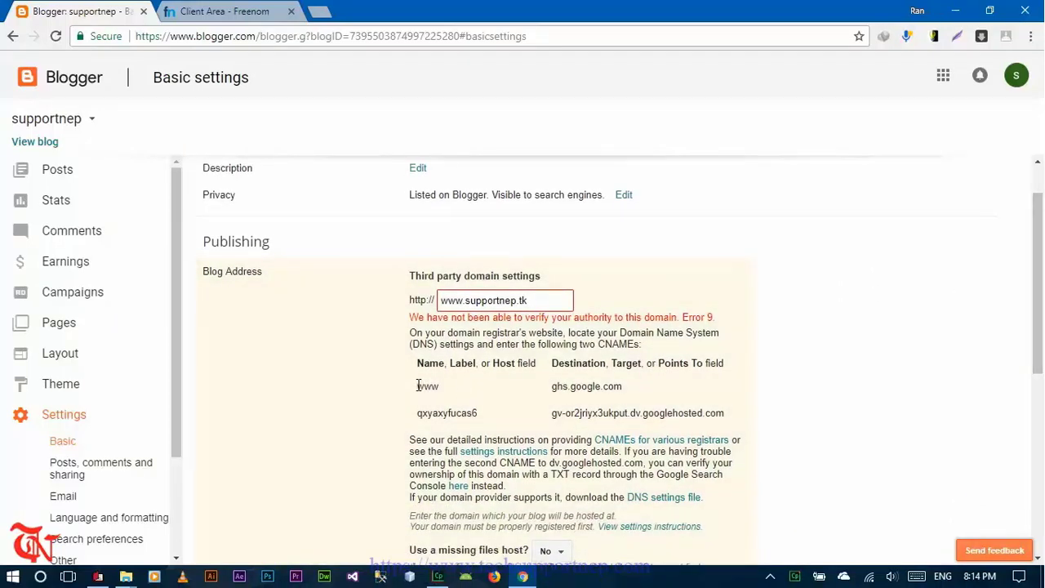
{"action": "left_click_drag", "start_coordinate": [418, 386], "coordinate": [440, 390]}
{"action": "left_click", "coordinate": [233, 10]}
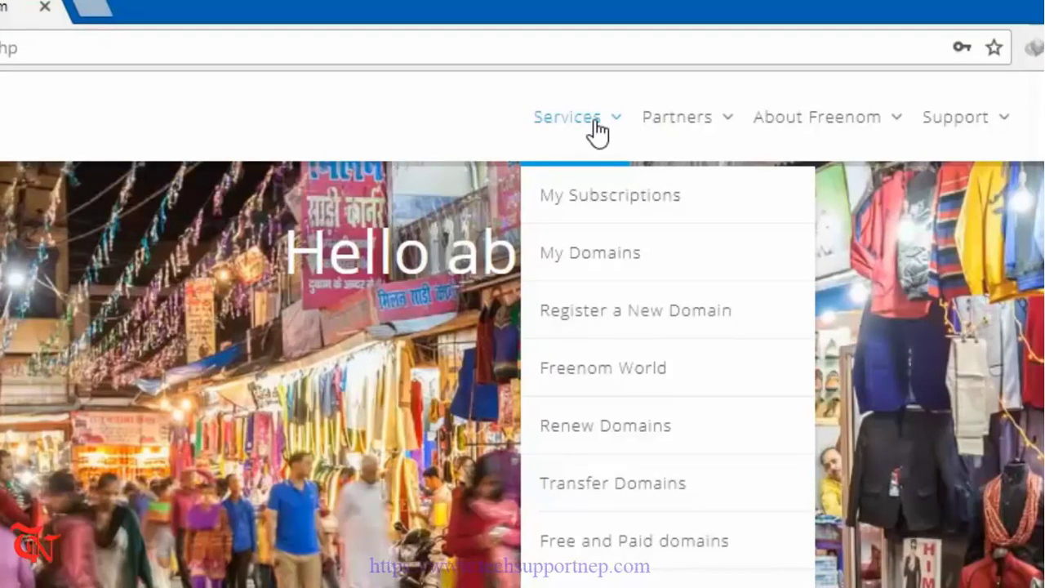
- Open Freenom DNS management for supportnep.tk and add four extra record rows
{"action": "left_click", "coordinate": [618, 267]}
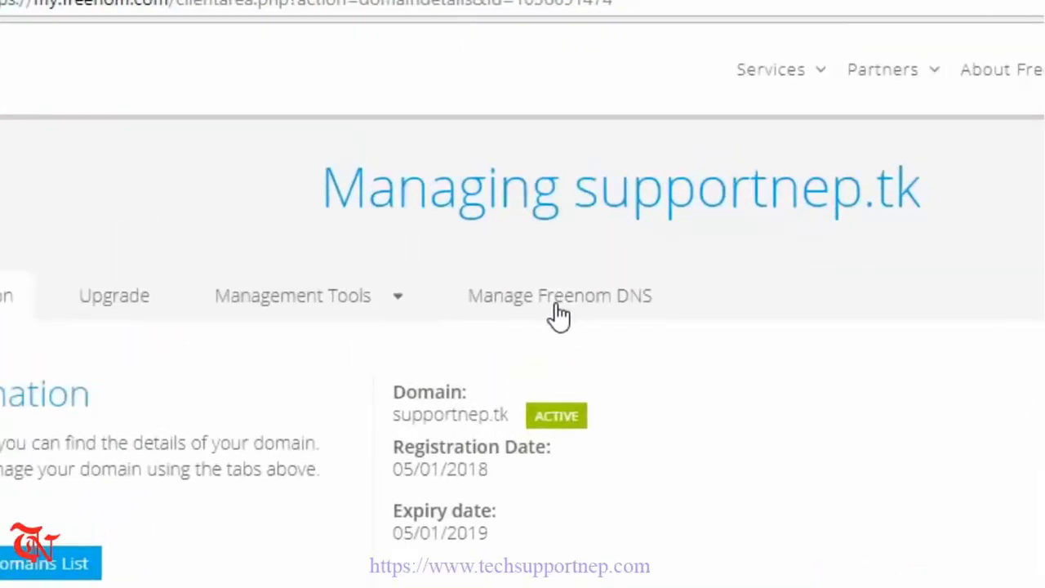
{"action": "left_click", "coordinate": [559, 316]}
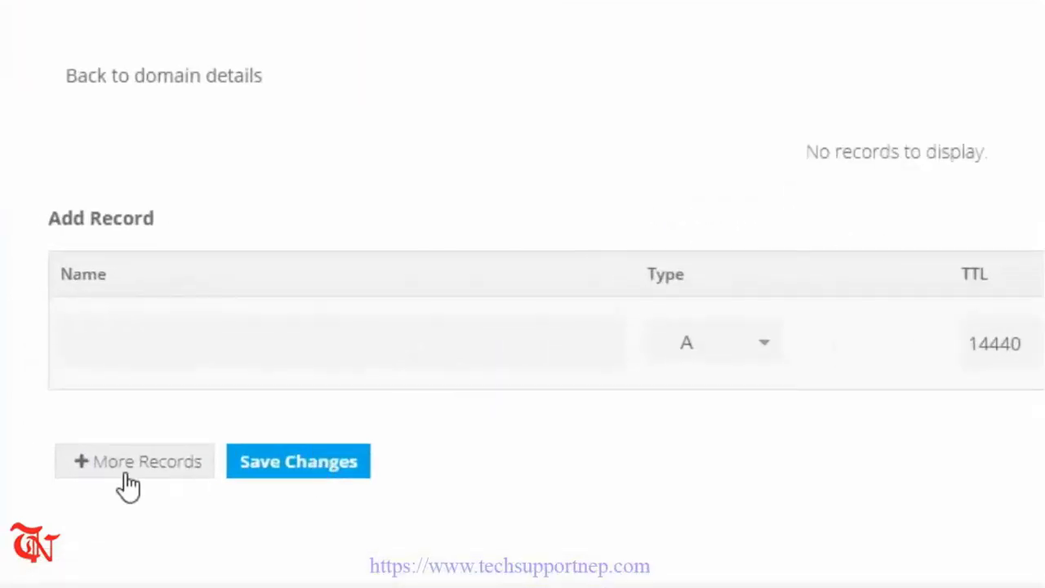
{"action": "left_click", "coordinate": [129, 482]}
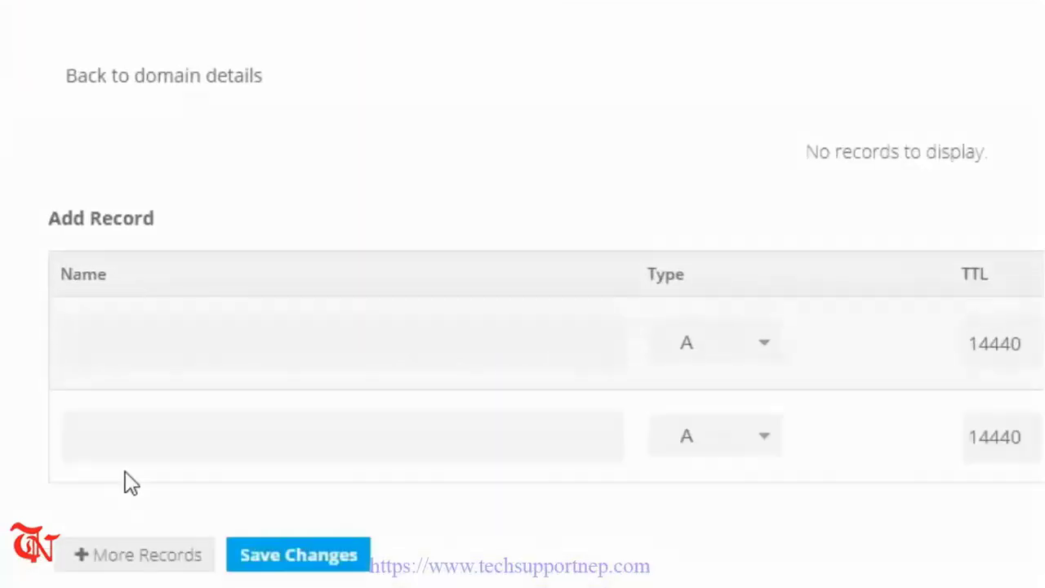
{"action": "left_click", "coordinate": [123, 559]}
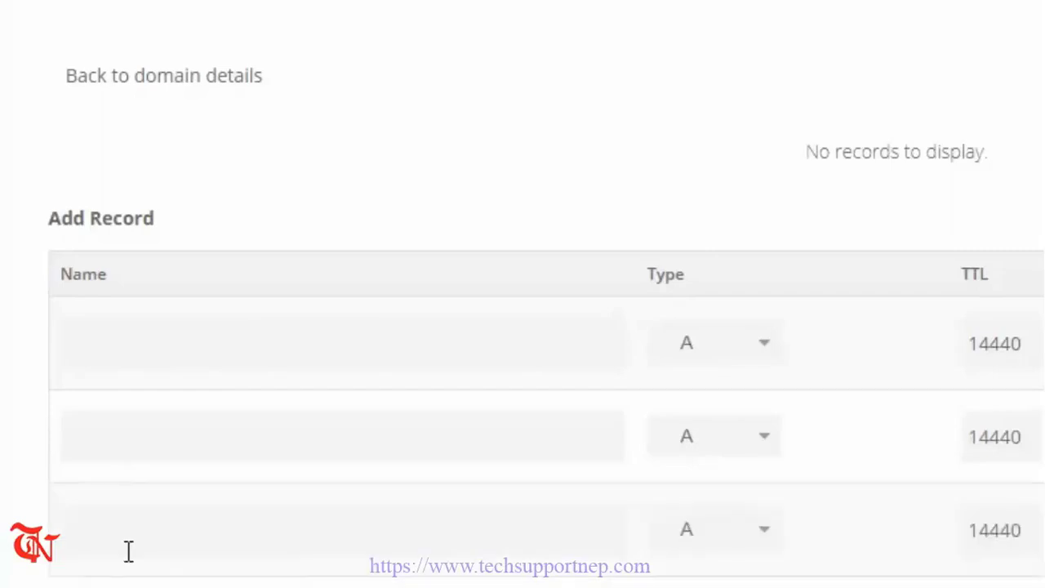
{"action": "scroll", "coordinate": [604, 180], "scroll_direction": "down", "scroll_amount": 5}
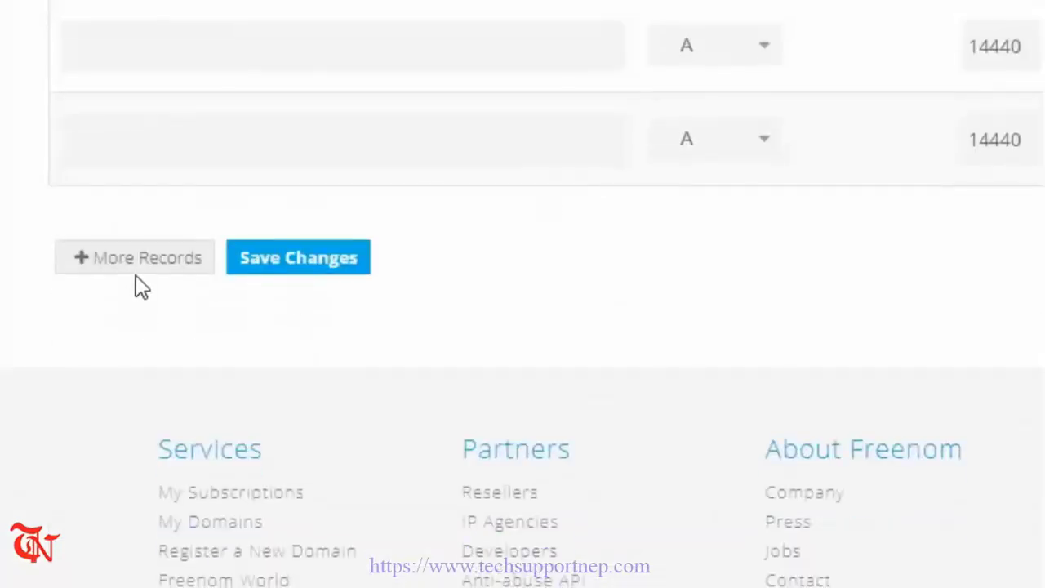
{"action": "left_click", "coordinate": [139, 276]}
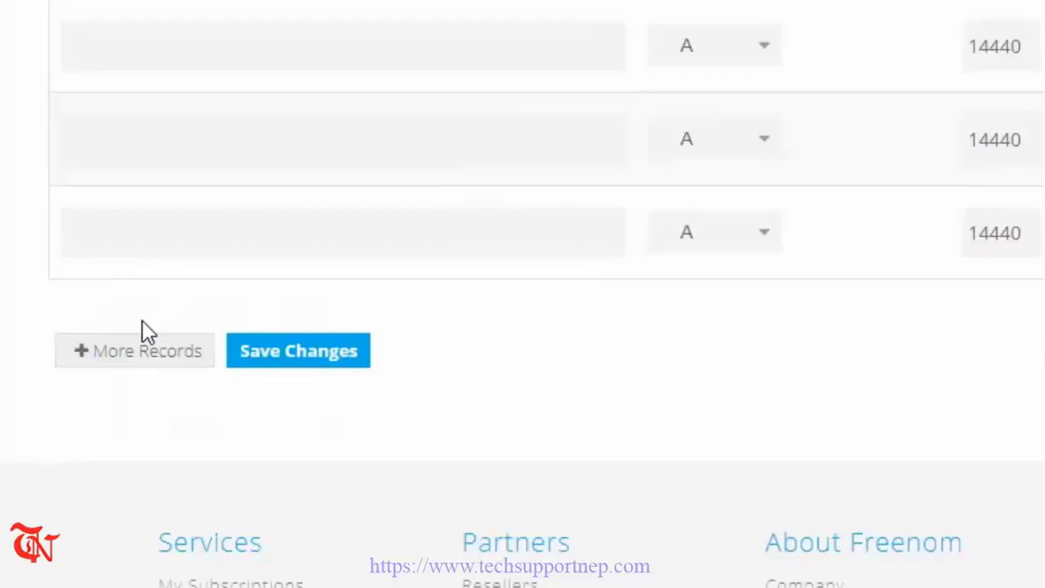
{"action": "left_click", "coordinate": [139, 351]}
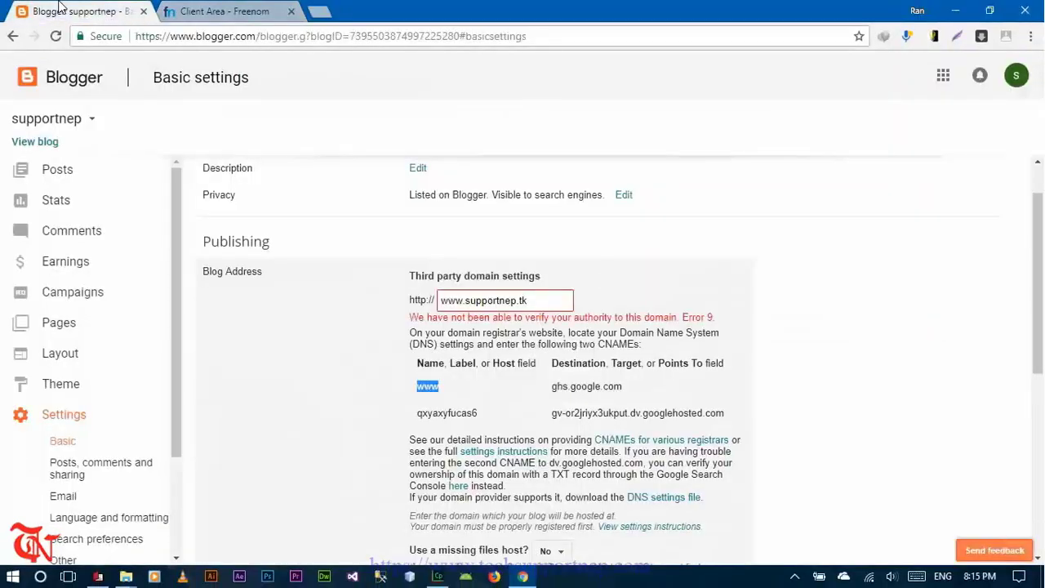
- Add a CNAME record named www pointing to ghs.google.com, copied from Blogger
{"action": "left_click", "coordinate": [426, 389]}
{"action": "key", "text": "XF86AudioLowerVolume"}
{"action": "key", "text": "XF86AudioLowerVolume"}
{"action": "key", "text": "XF86AudioLowerVolume"}
{"action": "key", "text": "XF86AudioLowerVolume"}
{"action": "key", "text": "XF86AudioLowerVolume"}
{"action": "key", "text": "XF86AudioLowerVolume"}
{"action": "key", "text": "XF86AudioLowerVolume"}
{"action": "key", "text": "XF86AudioLowerVolume"}
{"action": "key", "text": "XF86AudioLowerVolume"}
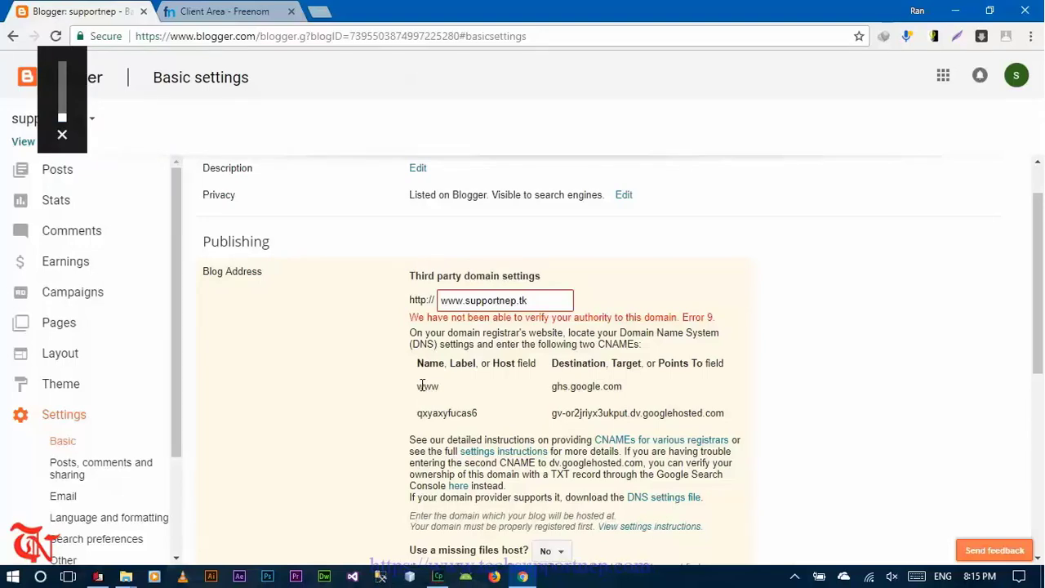
{"action": "left_click_drag", "start_coordinate": [418, 386], "coordinate": [440, 387]}
{"action": "key", "text": "ctrl+c"}
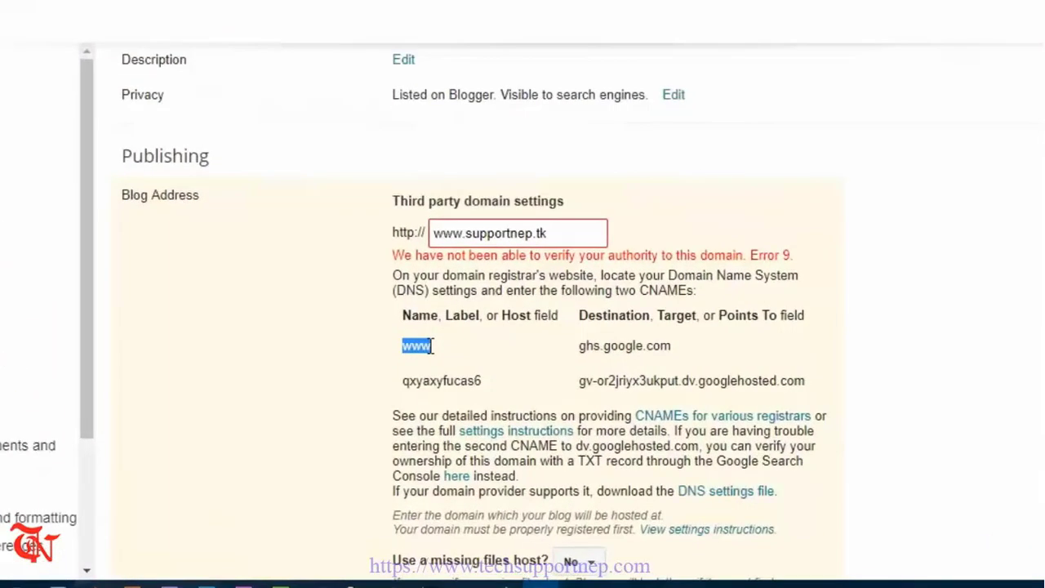
{"action": "left_click", "coordinate": [224, 10]}
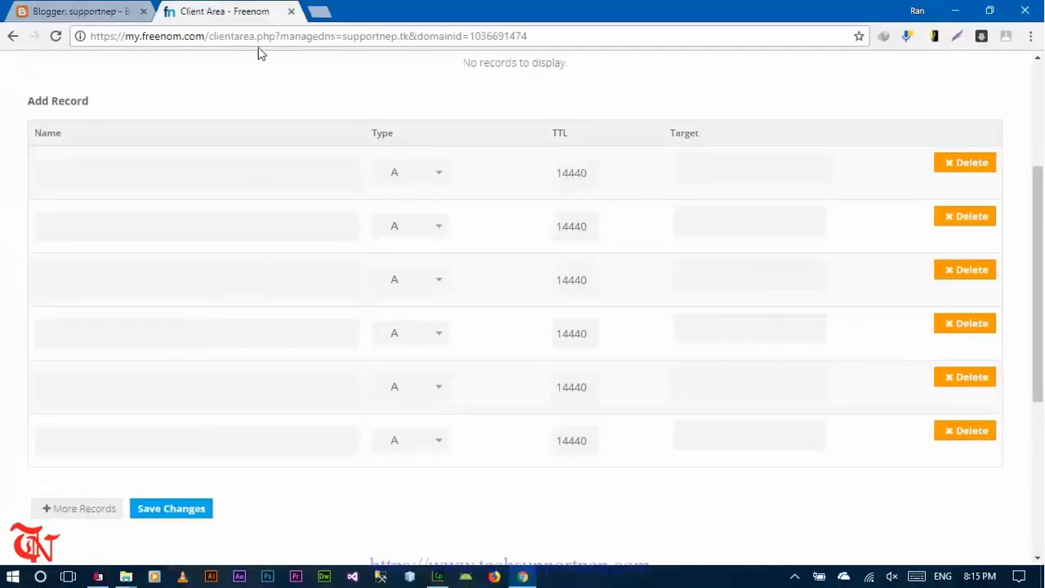
{"action": "left_click", "coordinate": [190, 169]}
{"action": "key", "text": "ctrl+v"}
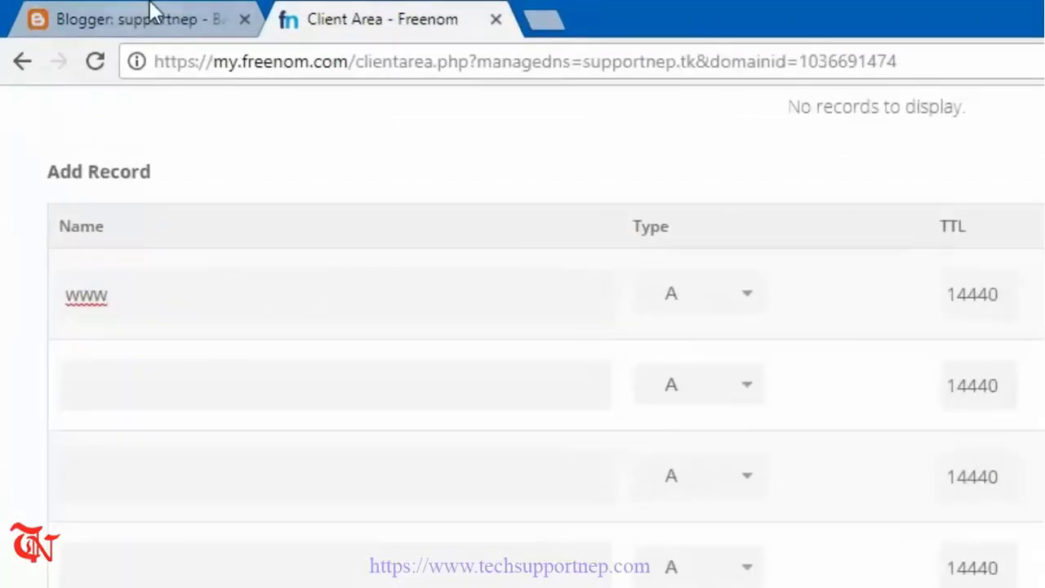
{"action": "left_click", "coordinate": [77, 10]}
{"action": "left_click_drag", "start_coordinate": [639, 448], "coordinate": [713, 447]}
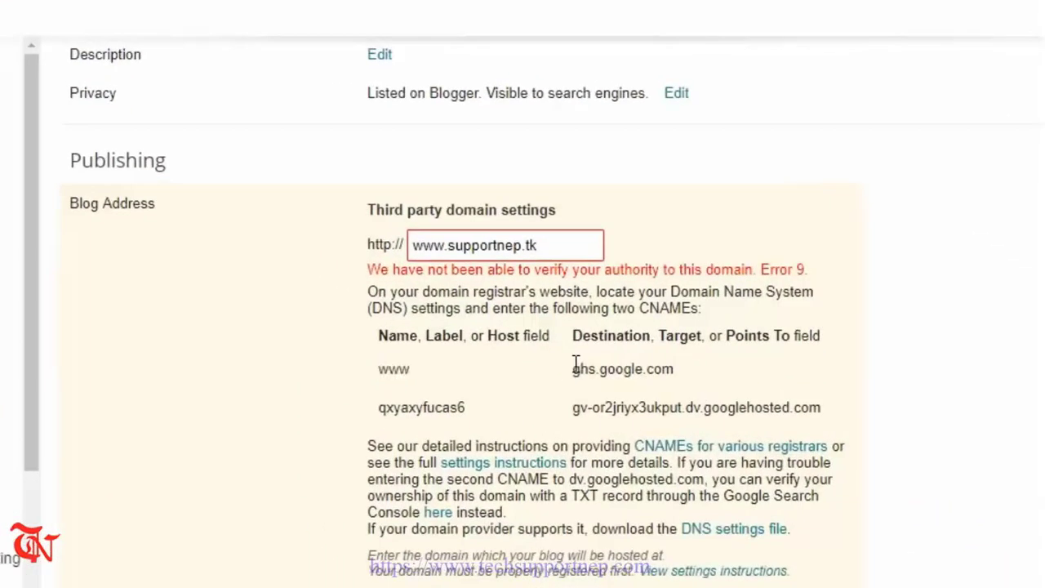
{"action": "left_click_drag", "start_coordinate": [665, 369], "coordinate": [676, 368]}
{"action": "key", "text": "ctrl+c"}
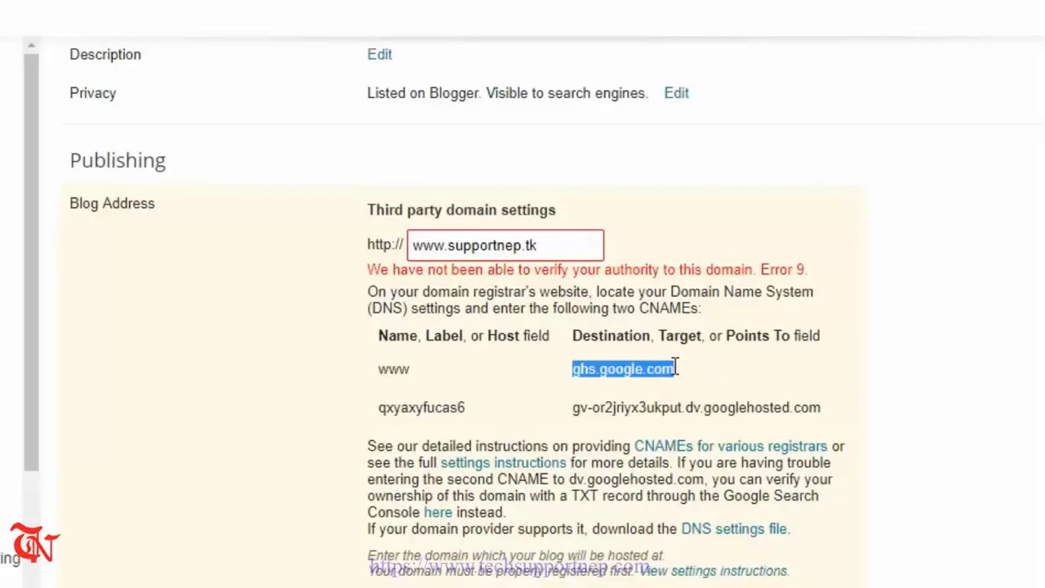
{"action": "key", "text": "ctrl+Tab"}
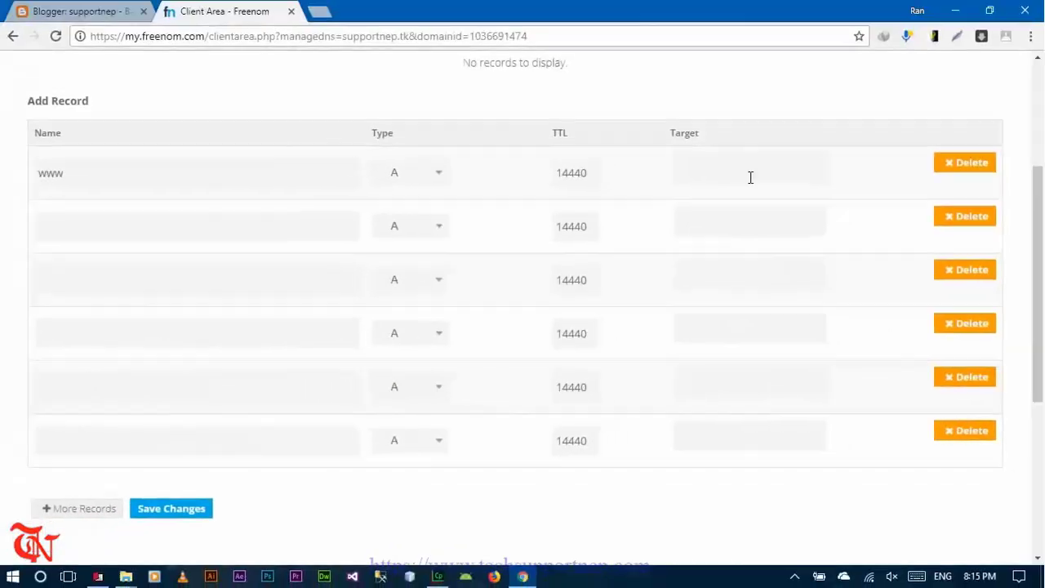
{"action": "left_click", "coordinate": [845, 205]}
{"action": "key", "text": "ctrl+v"}
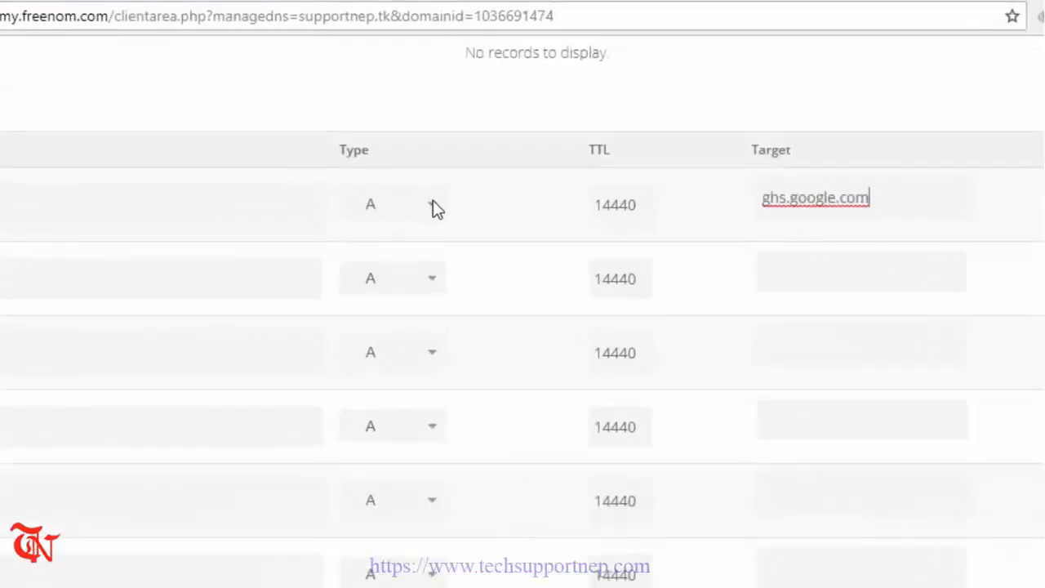
{"action": "left_click", "coordinate": [432, 205]}
{"action": "left_click", "coordinate": [392, 307]}
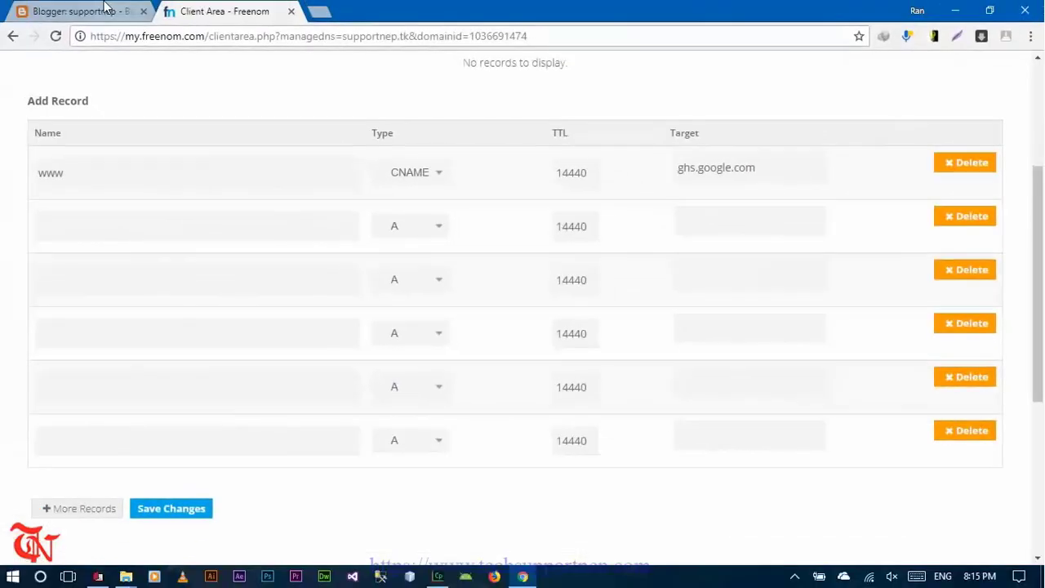
- Add a CNAME record qxyaxyfucas6 pointing to gv-or2jriyx3ukput.dv.googlehosted.com
{"action": "left_click", "coordinate": [73, 11]}
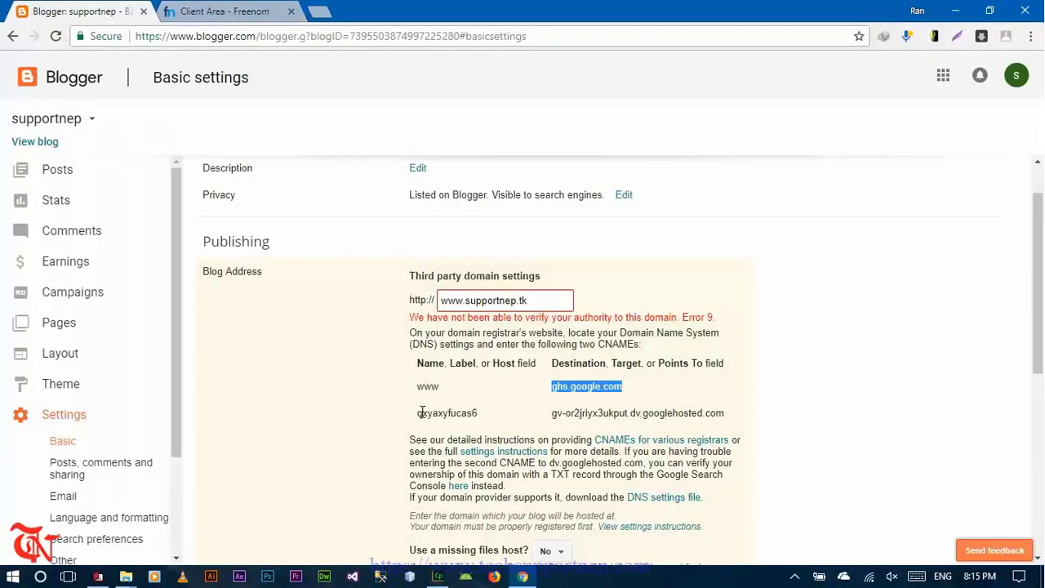
{"action": "left_click_drag", "start_coordinate": [418, 415], "coordinate": [479, 415]}
{"action": "key", "text": "ctrl+c"}
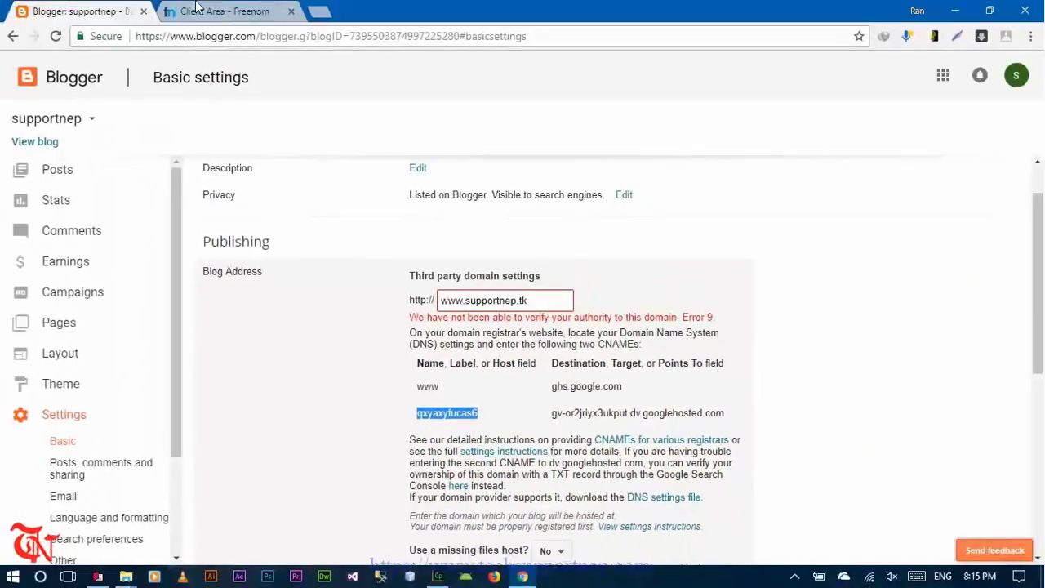
{"action": "key", "text": "ctrl+Tab"}
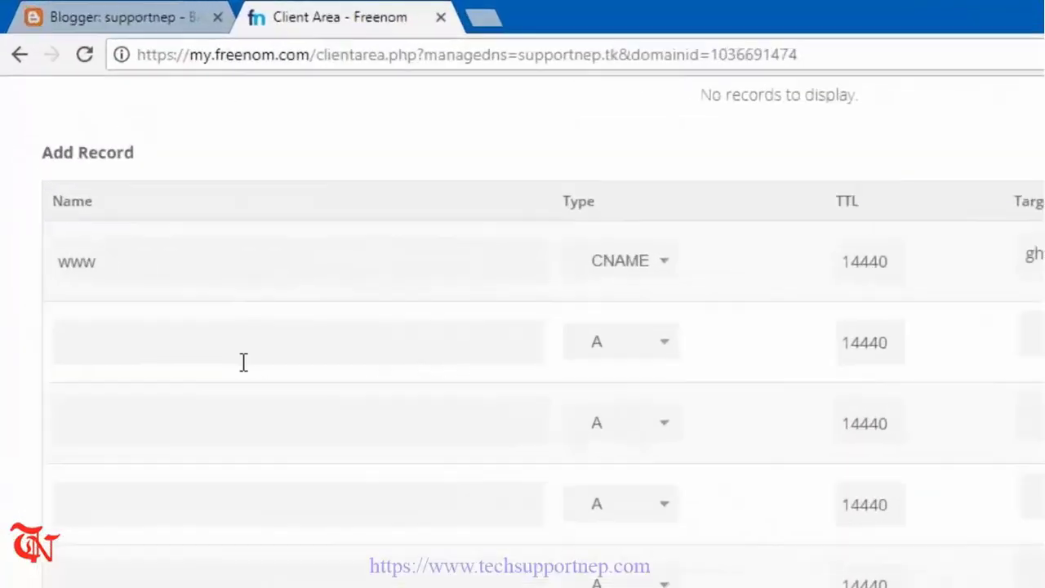
{"action": "left_click", "coordinate": [243, 361]}
{"action": "key", "text": "ctrl+v"}
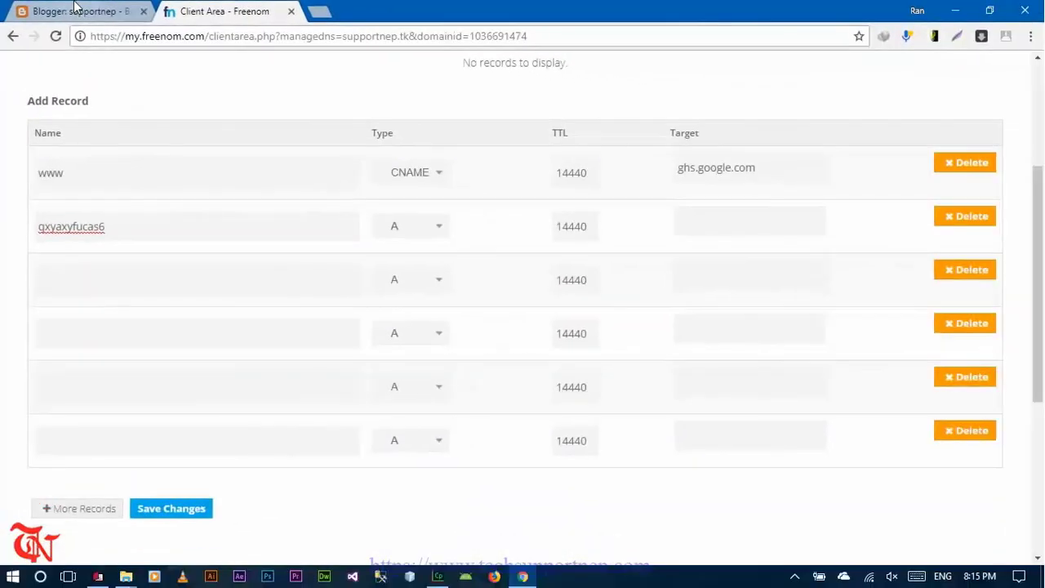
{"action": "left_click", "coordinate": [74, 7]}
{"action": "left_click_drag", "start_coordinate": [552, 412], "coordinate": [723, 423]}
{"action": "key", "text": "ctrl+c"}
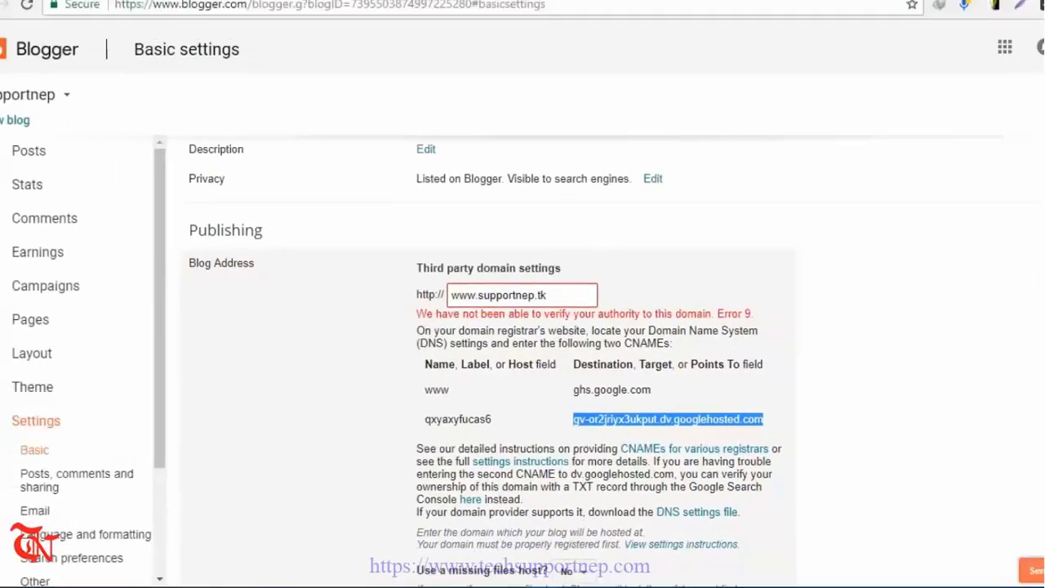
{"action": "key", "text": "ctrl+Tab"}
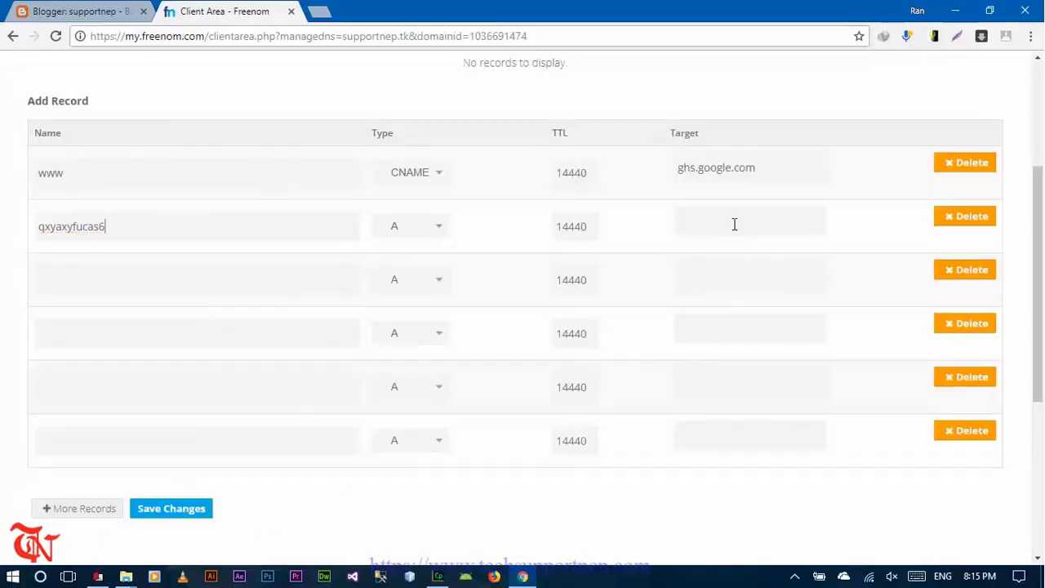
{"action": "left_click", "coordinate": [734, 224]}
{"action": "key", "text": "ctrl+v"}
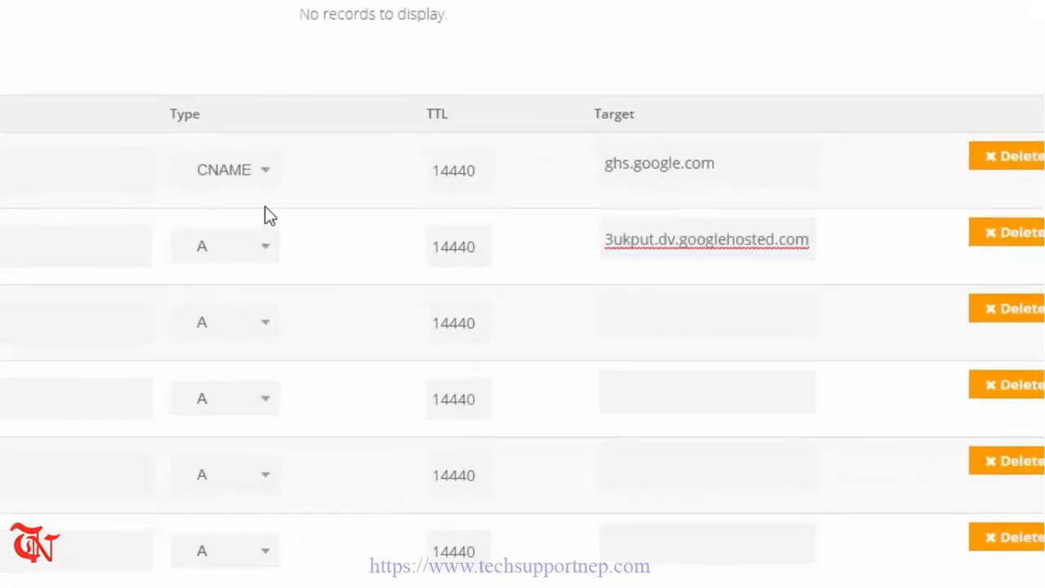
{"action": "left_click", "coordinate": [272, 248]}
{"action": "left_click", "coordinate": [231, 351]}
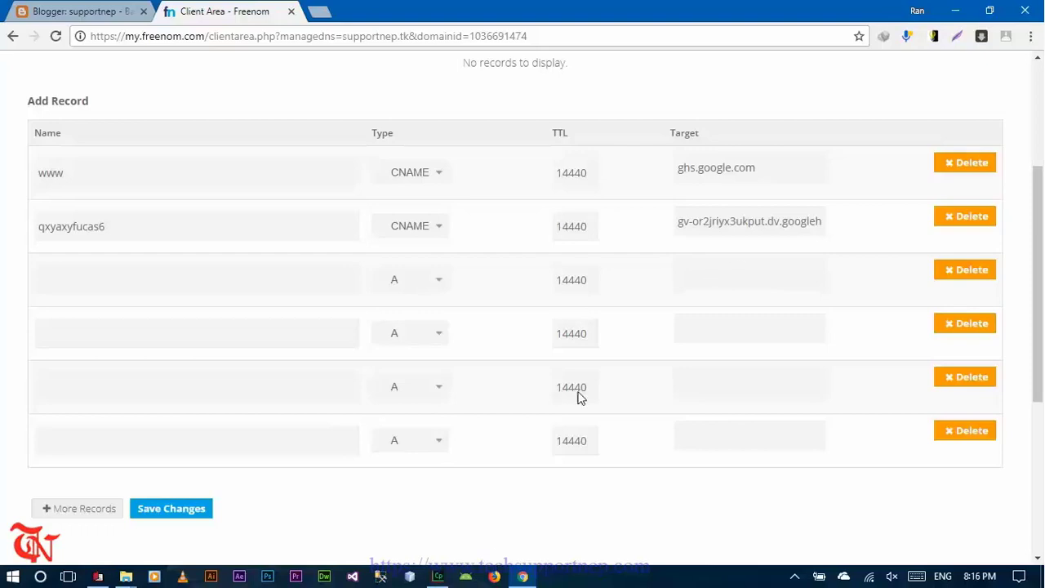
- Minimise the browser and make the desktop icons visible
{"action": "left_click", "coordinate": [522, 577]}
{"action": "right_click", "coordinate": [369, 204]}
{"action": "left_click", "coordinate": [242, 308]}
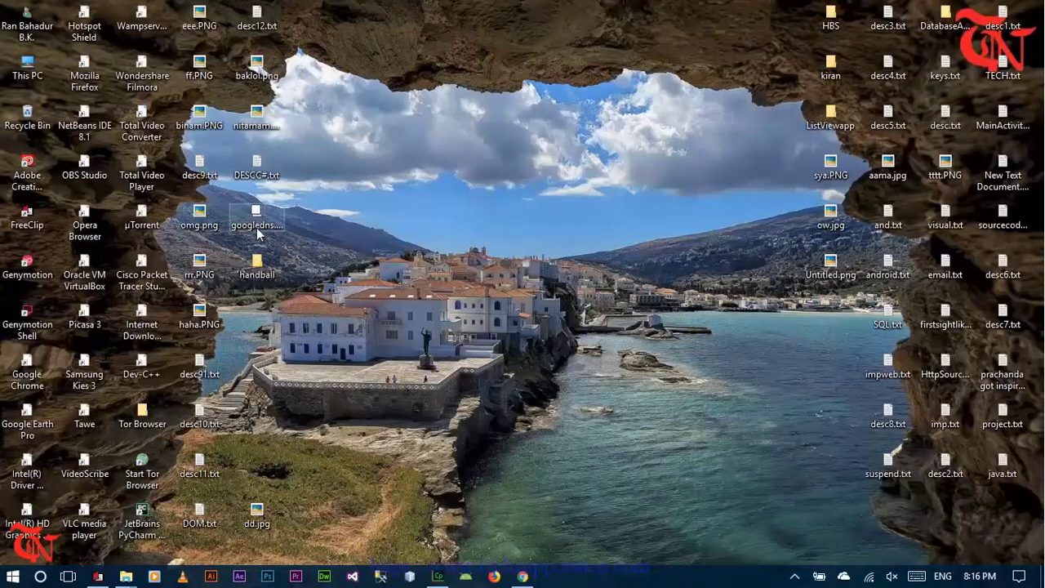
- Copy 216.239.32.21 from googledns.txt into the third record's target
{"action": "double_click", "coordinate": [256, 218]}
{"action": "right_click", "coordinate": [495, 52]}
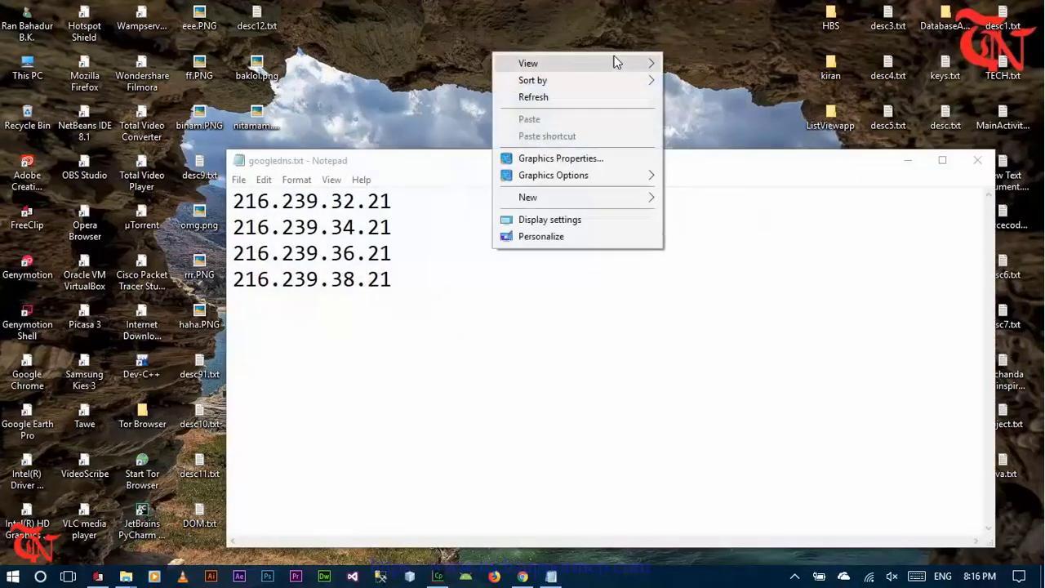
{"action": "left_click", "coordinate": [408, 214]}
{"action": "left_click_drag", "start_coordinate": [406, 207], "coordinate": [428, 181]}
{"action": "key", "text": "ctrl+c"}
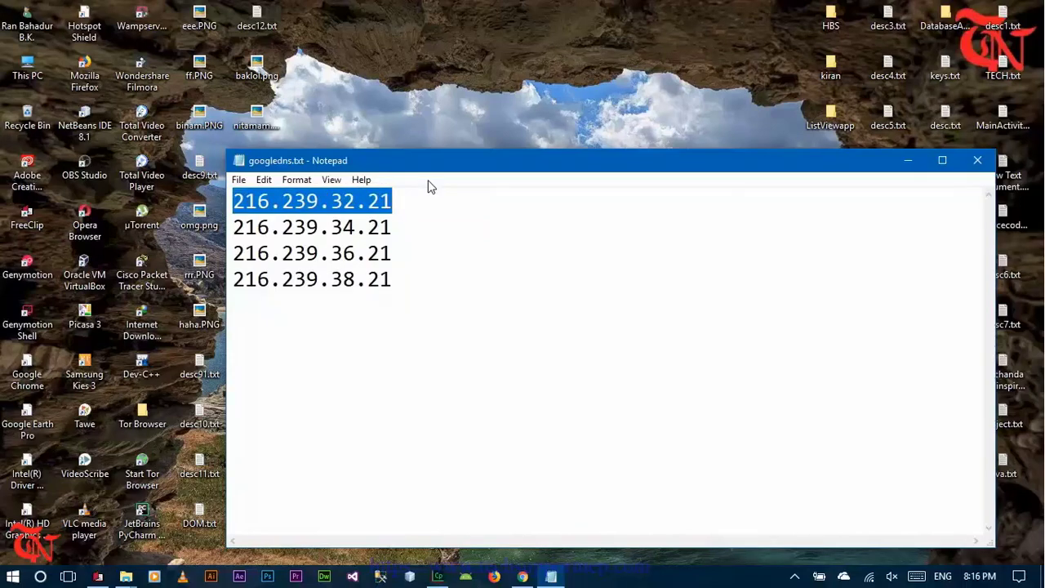
{"action": "left_click", "coordinate": [523, 577]}
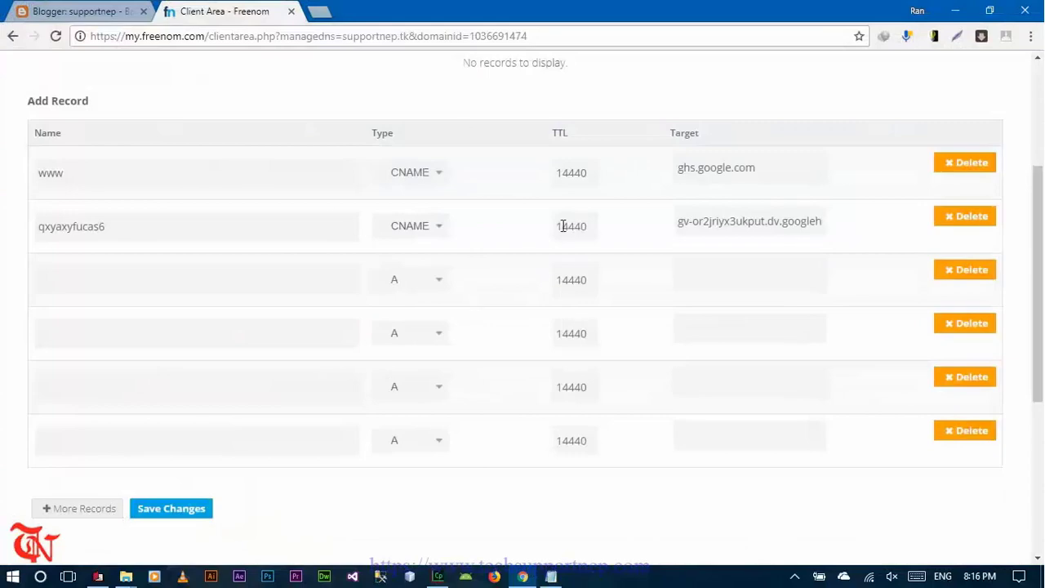
{"action": "key", "text": "ctrl+v"}
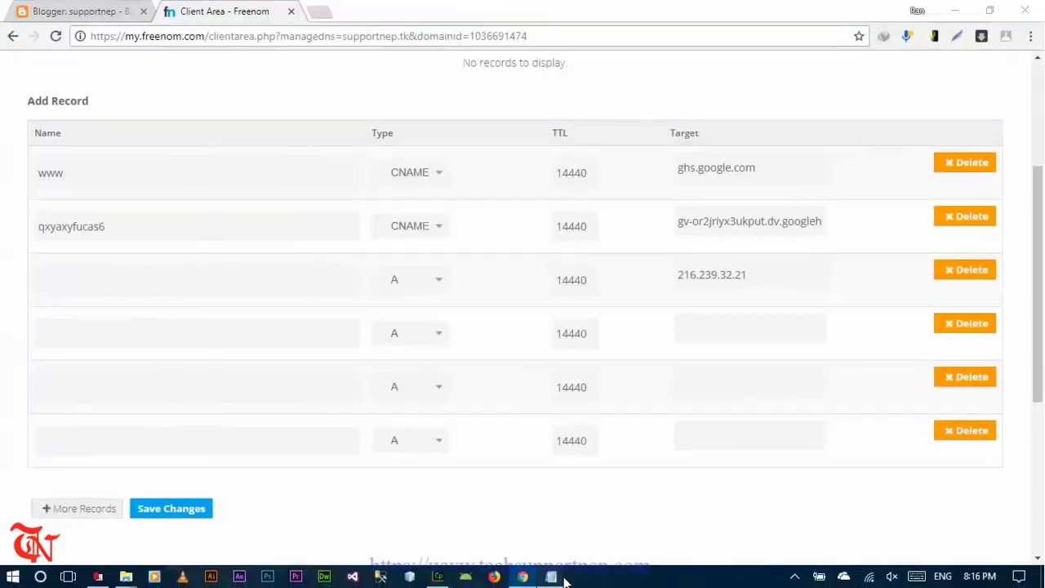
- Paste the IP address into the fourth, fifth and sixth record targets
{"action": "left_click", "coordinate": [551, 577]}
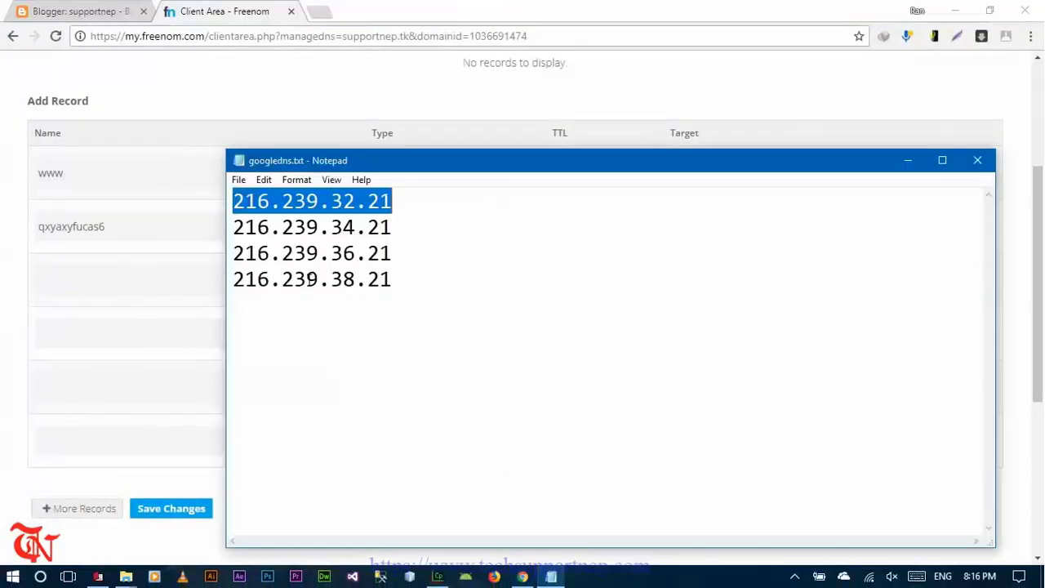
{"action": "left_click", "coordinate": [346, 204]}
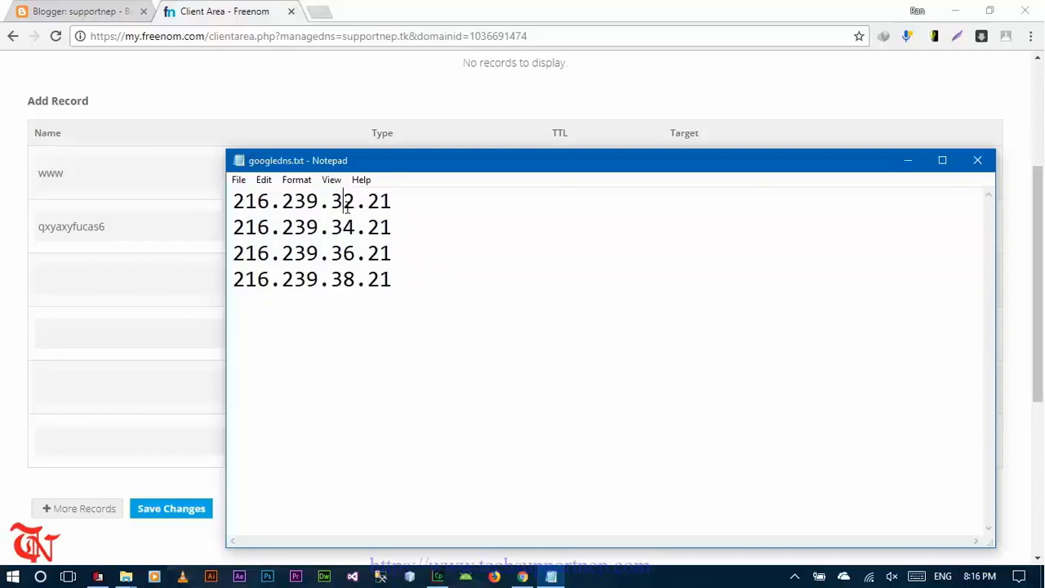
{"action": "left_click", "coordinate": [349, 230]}
{"action": "left_click", "coordinate": [344, 280]}
{"action": "left_click_drag", "start_coordinate": [234, 201], "coordinate": [300, 199]}
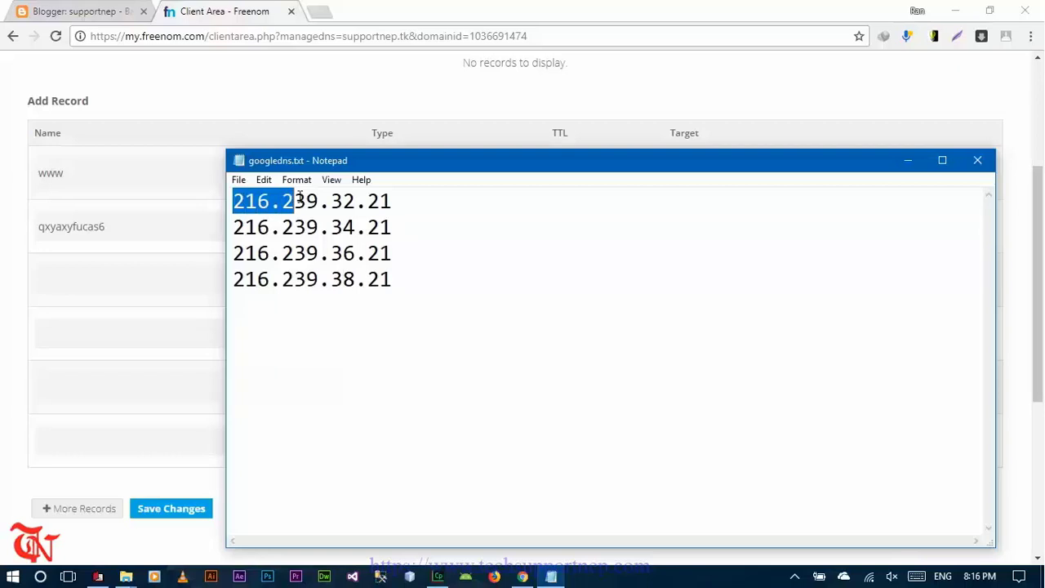
{"action": "left_click", "coordinate": [523, 575]}
{"action": "left_click", "coordinate": [755, 329]}
{"action": "key", "text": "ctrl+v"}
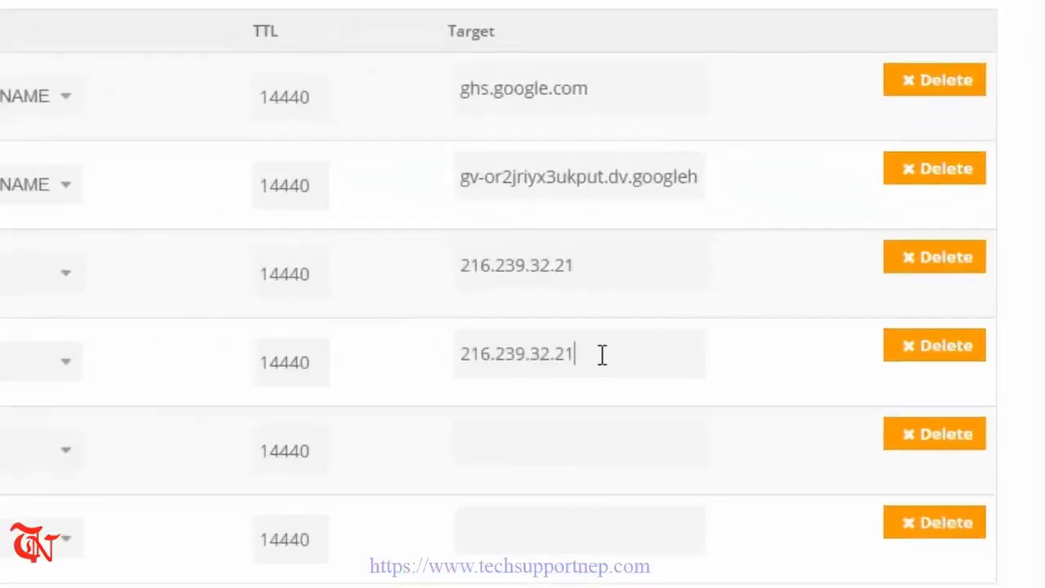
{"action": "key", "text": "ctrl+v"}
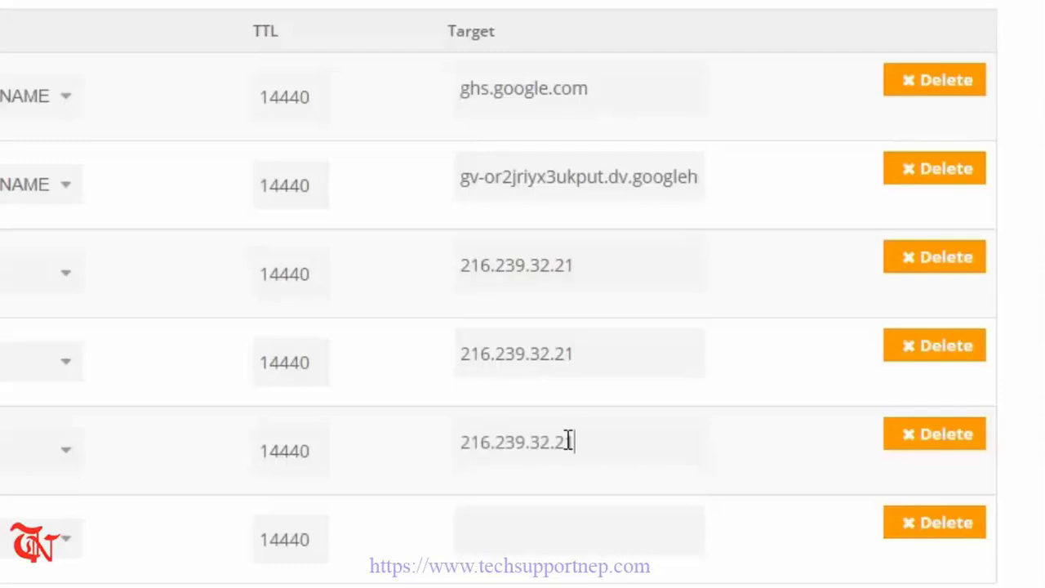
{"action": "left_click", "coordinate": [540, 531]}
{"action": "key", "text": "ctrl+v"}
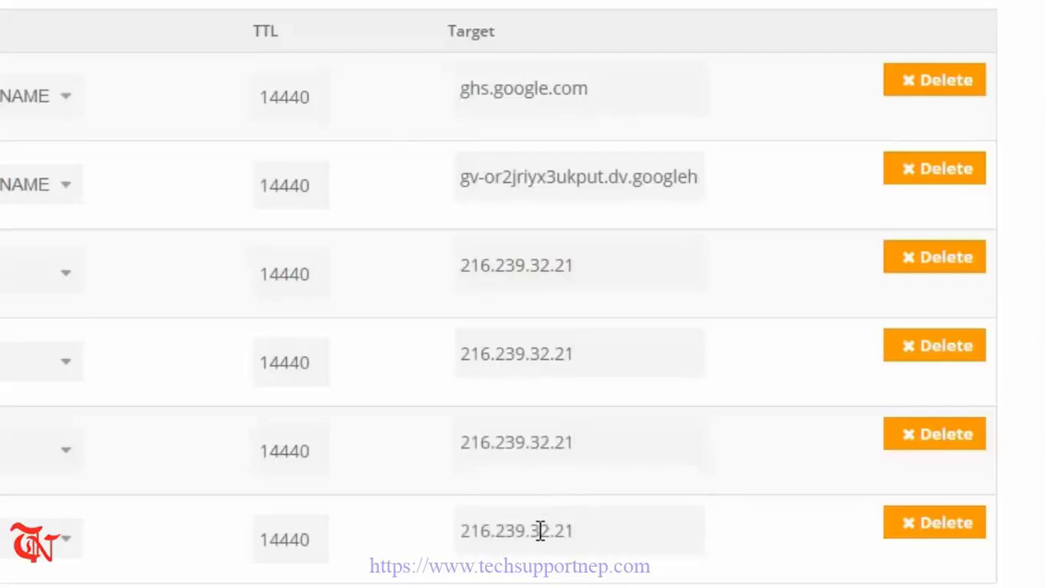
- Change those three targets to 216.239.34.21, 216.239.36.21 and 216.239.38.21
{"action": "left_click", "coordinate": [550, 357]}
{"action": "key", "text": "BackSpace"}
{"action": "type", "text": "4"}
{"action": "left_click", "coordinate": [550, 442]}
{"action": "key", "text": "BackSpace"}
{"action": "type", "text": "6"}
{"action": "left_click", "coordinate": [554, 530]}
{"action": "key", "text": "BackSpace"}
{"action": "type", "text": "8"}
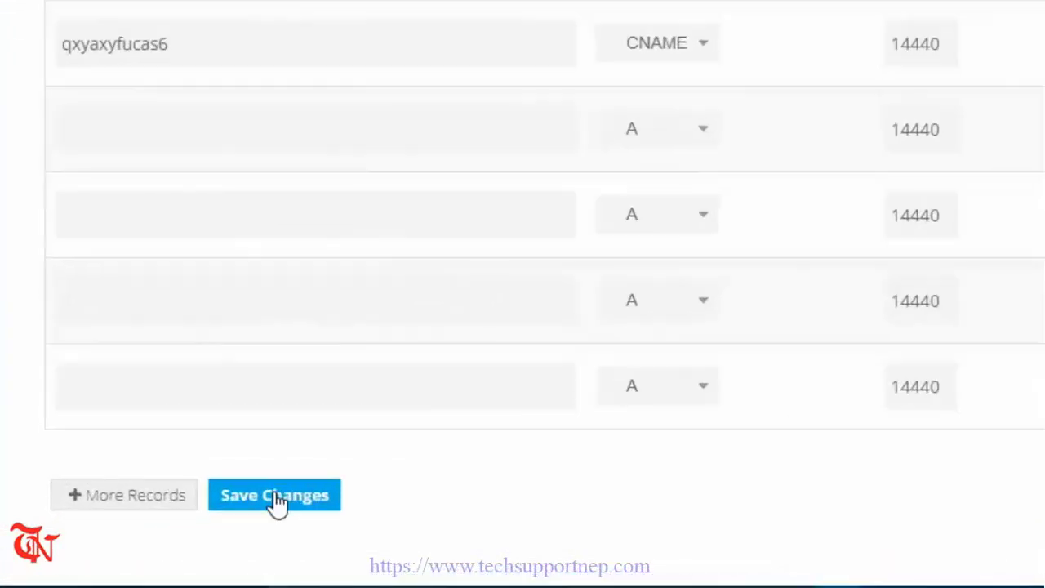
- Save the six DNS records in Freenom
{"action": "left_click", "coordinate": [275, 495]}
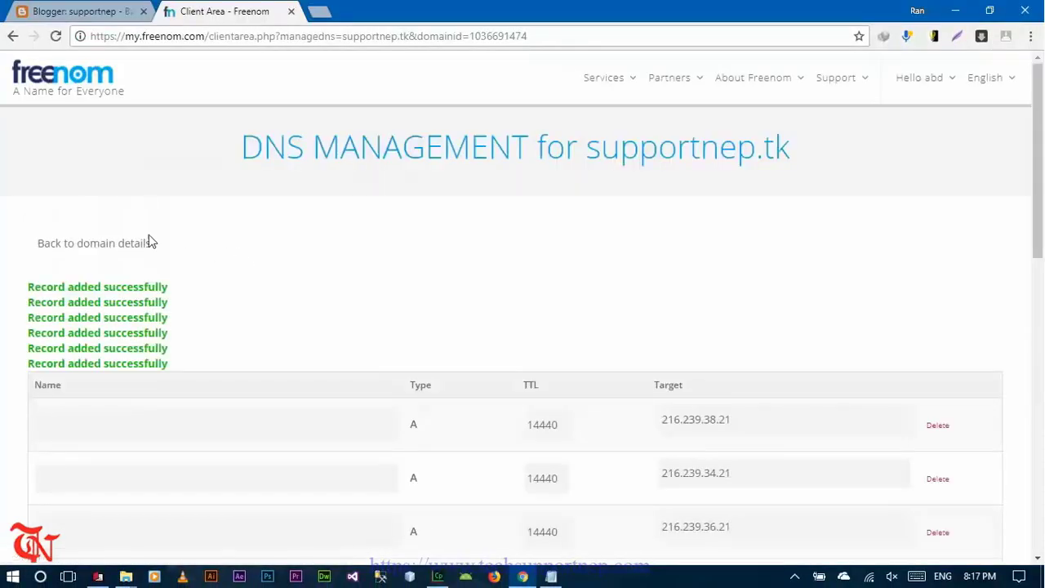
{"action": "scroll", "coordinate": [66, 193], "scroll_direction": "down", "scroll_amount": 2}
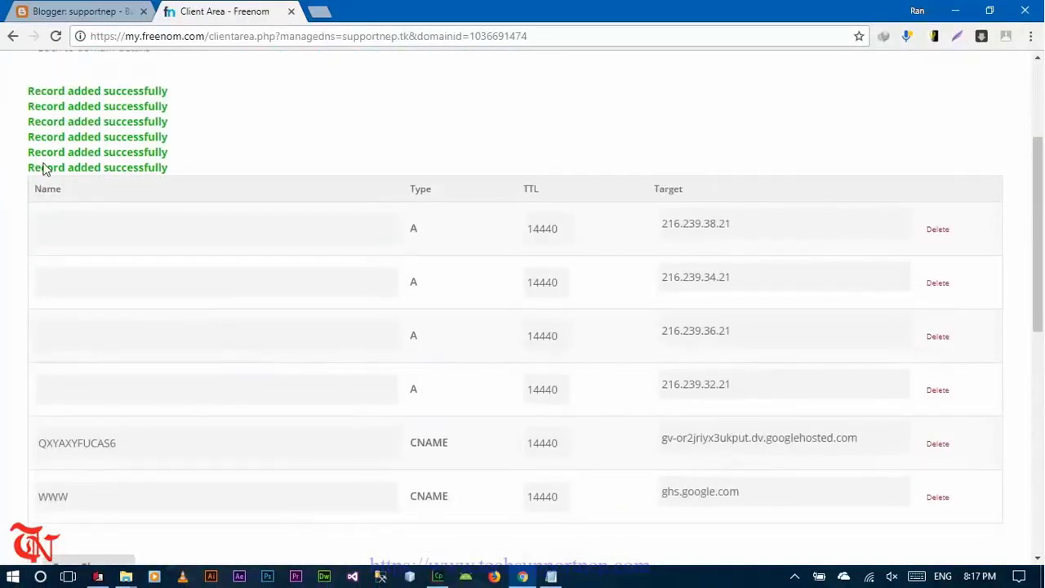
{"action": "left_click_drag", "start_coordinate": [28, 91], "coordinate": [131, 91]}
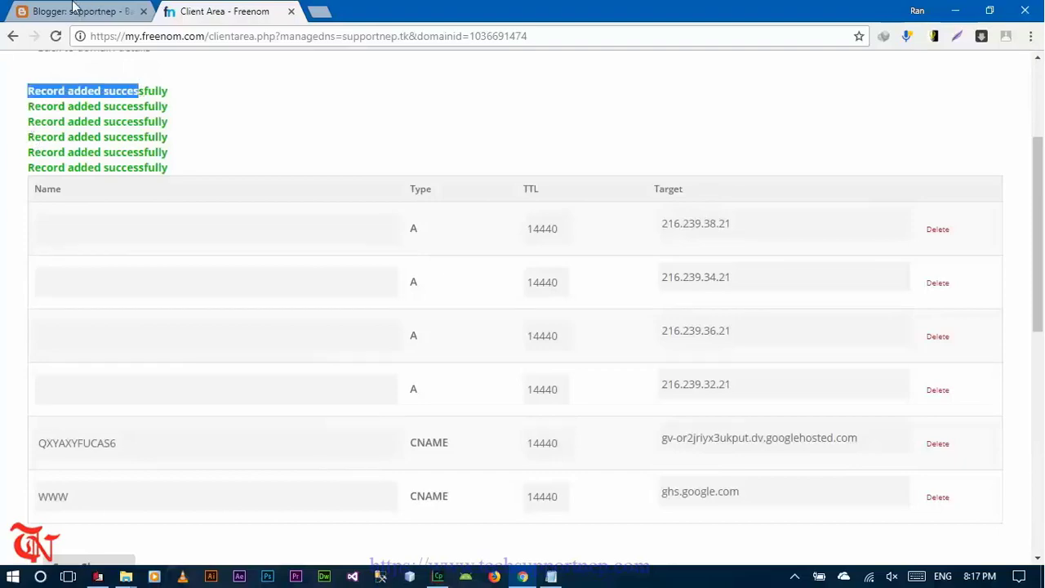
{"action": "left_click", "coordinate": [75, 10]}
{"action": "scroll", "coordinate": [808, 345], "scroll_direction": "down", "scroll_amount": 3}
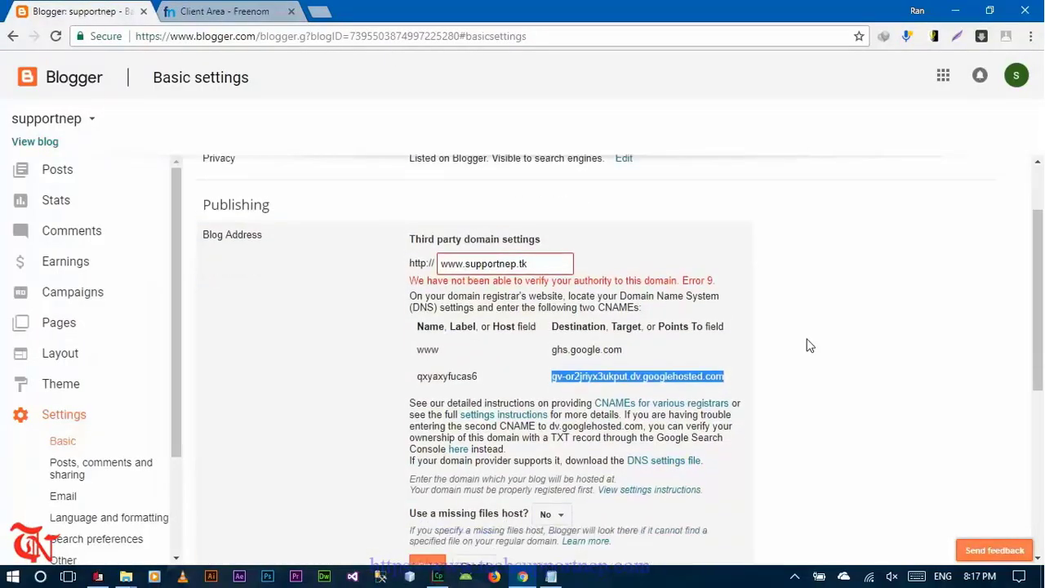
{"action": "left_click", "coordinate": [432, 367]}
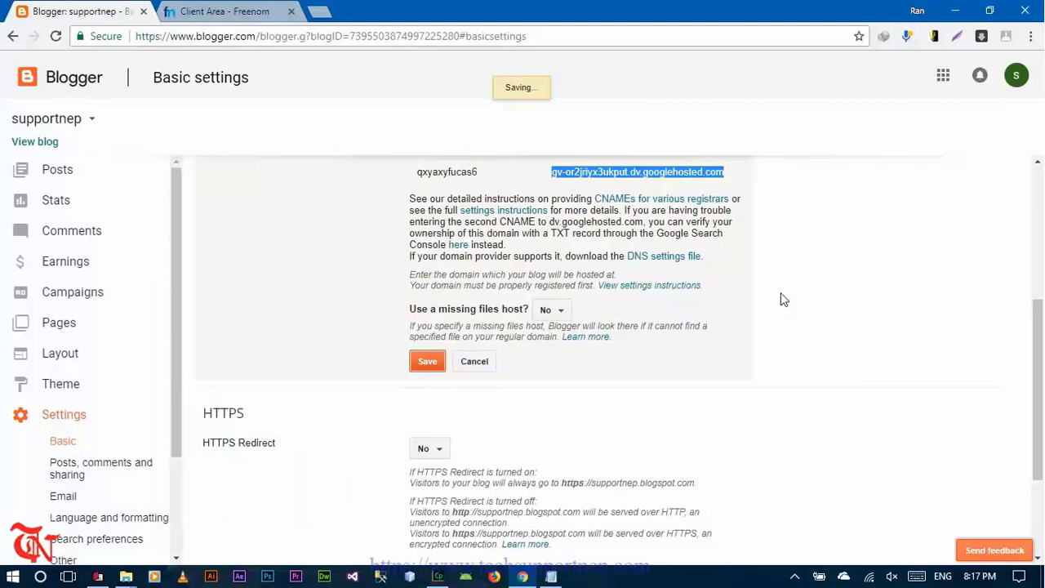
{"action": "scroll", "coordinate": [241, 185], "scroll_direction": "down", "scroll_amount": 1}
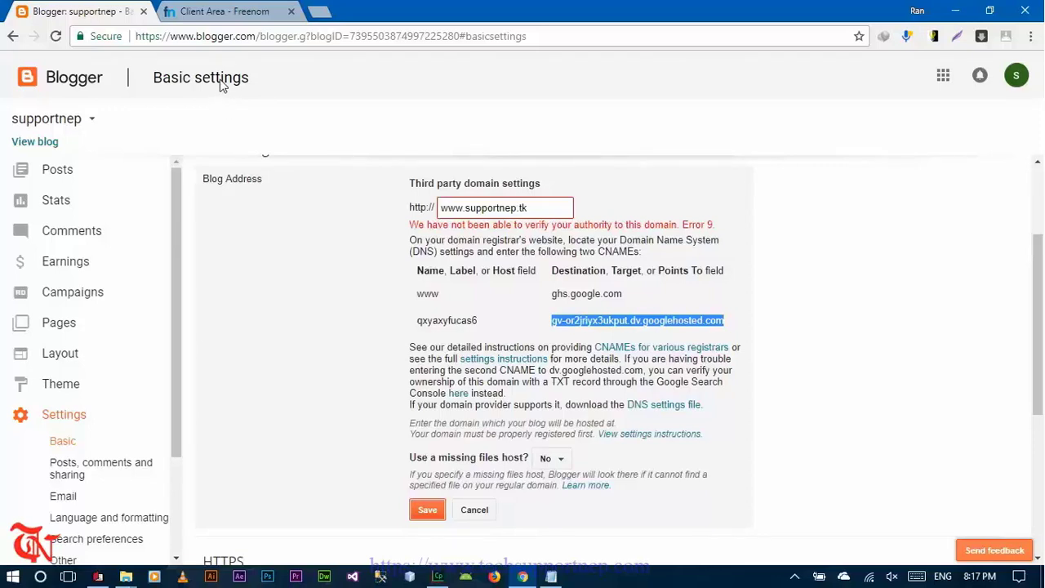
{"action": "left_click", "coordinate": [219, 13]}
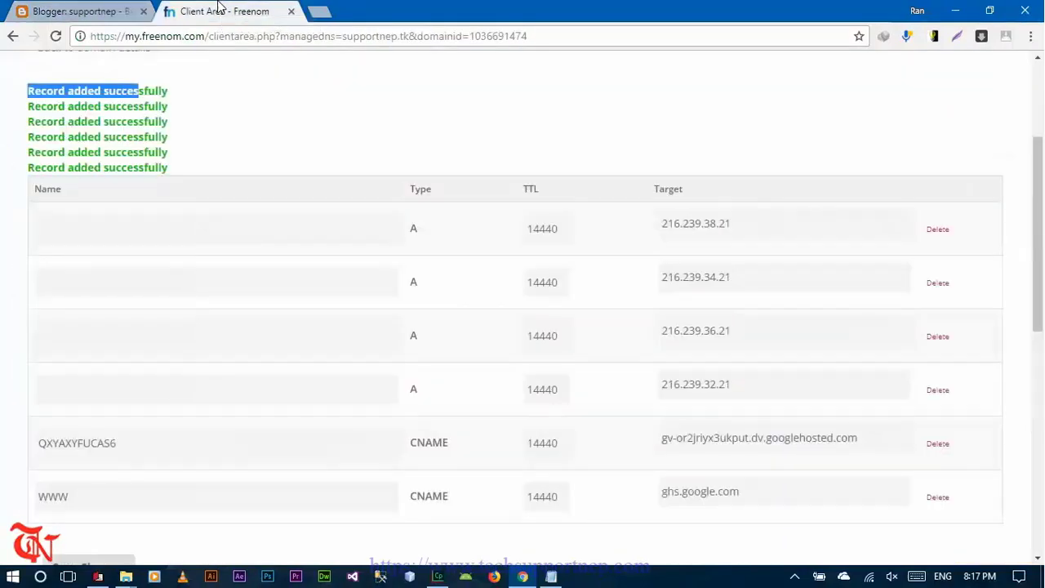
{"action": "left_click", "coordinate": [88, 8]}
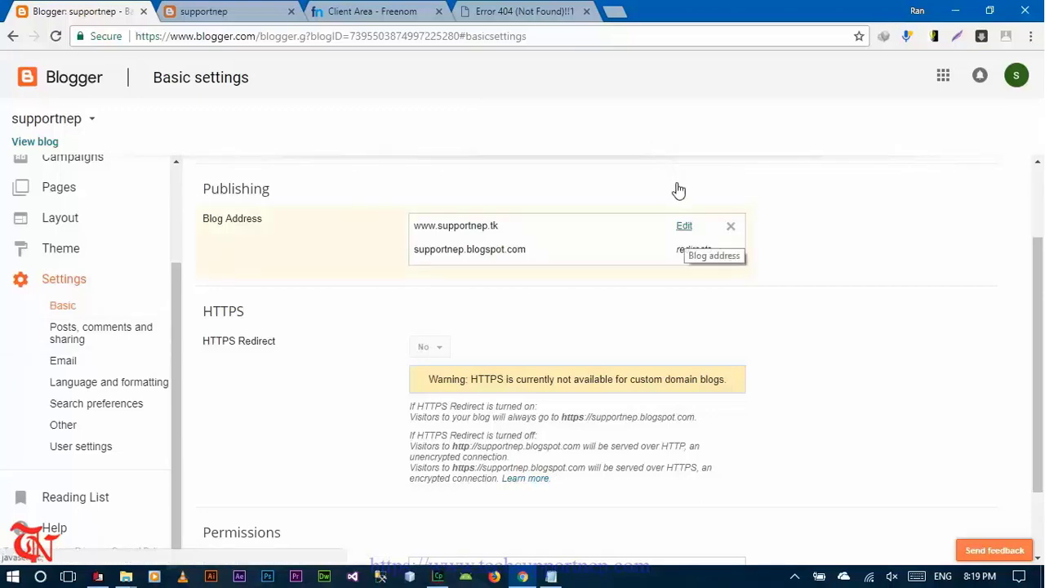
{"action": "left_click", "coordinate": [684, 232]}
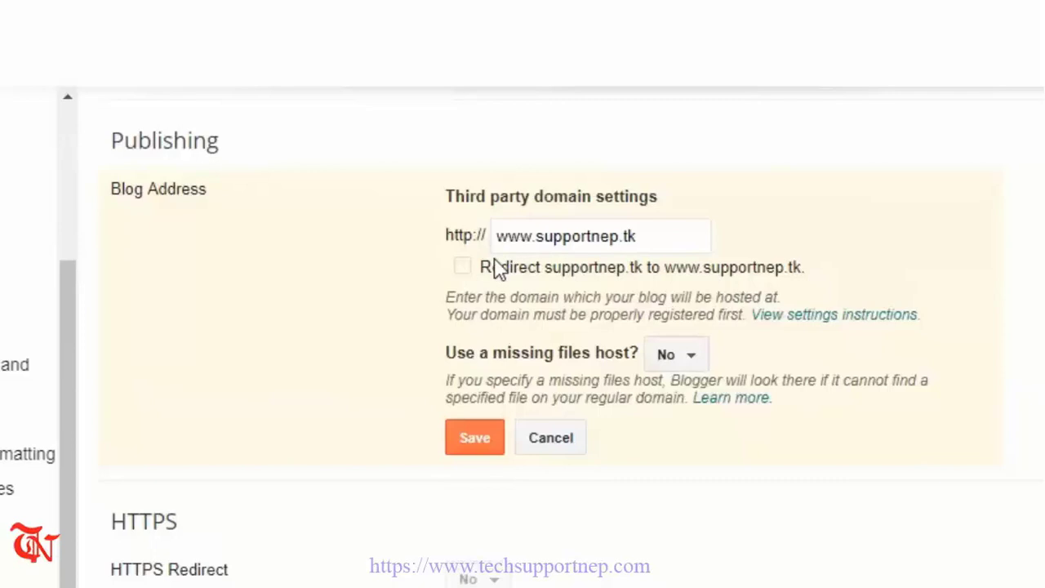
{"action": "left_click", "coordinate": [462, 269]}
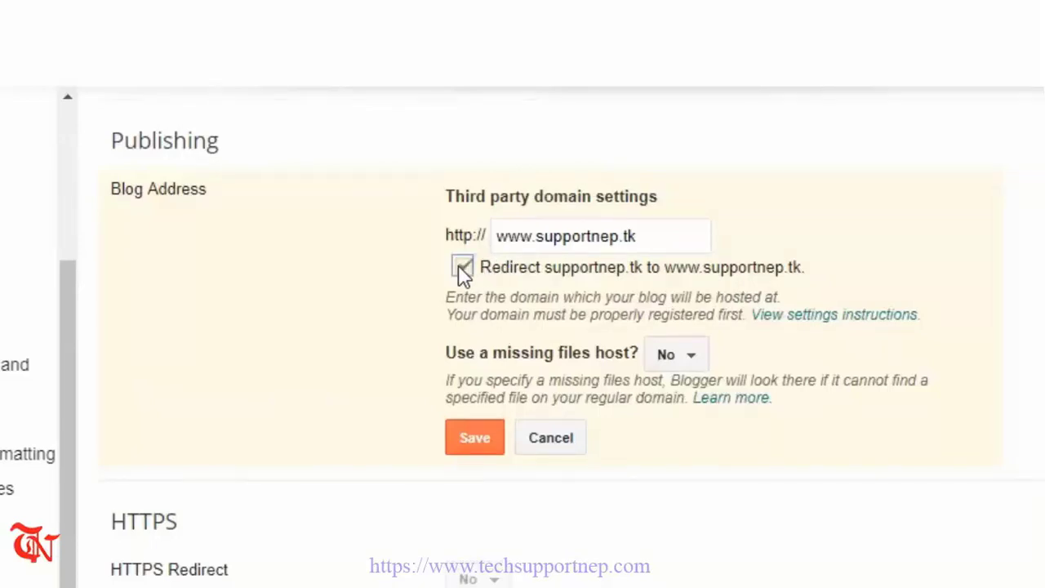
{"action": "left_click_drag", "start_coordinate": [597, 270], "coordinate": [699, 272]}
{"action": "left_click", "coordinate": [500, 441]}
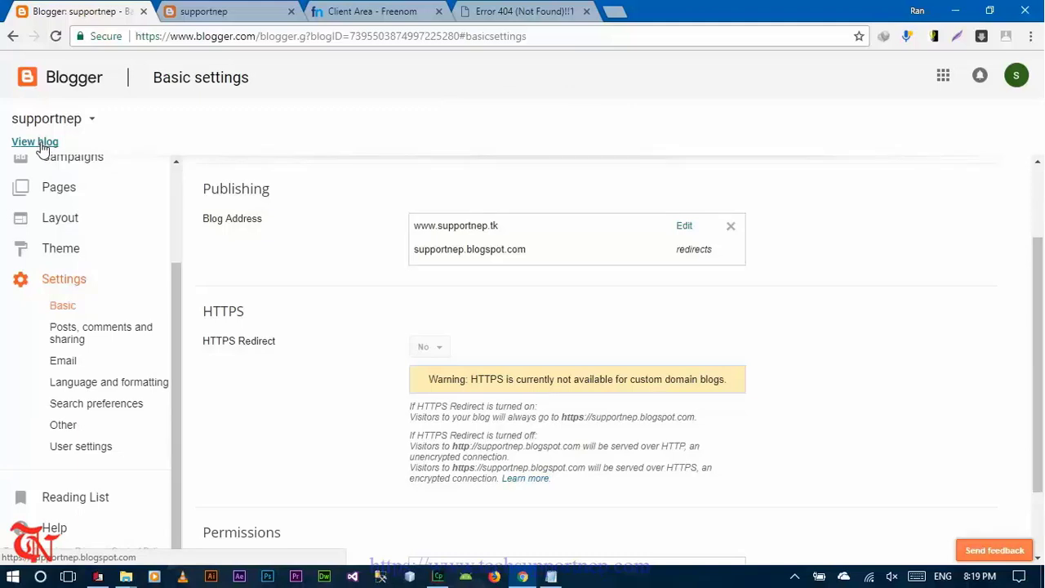
{"action": "left_click", "coordinate": [36, 143]}
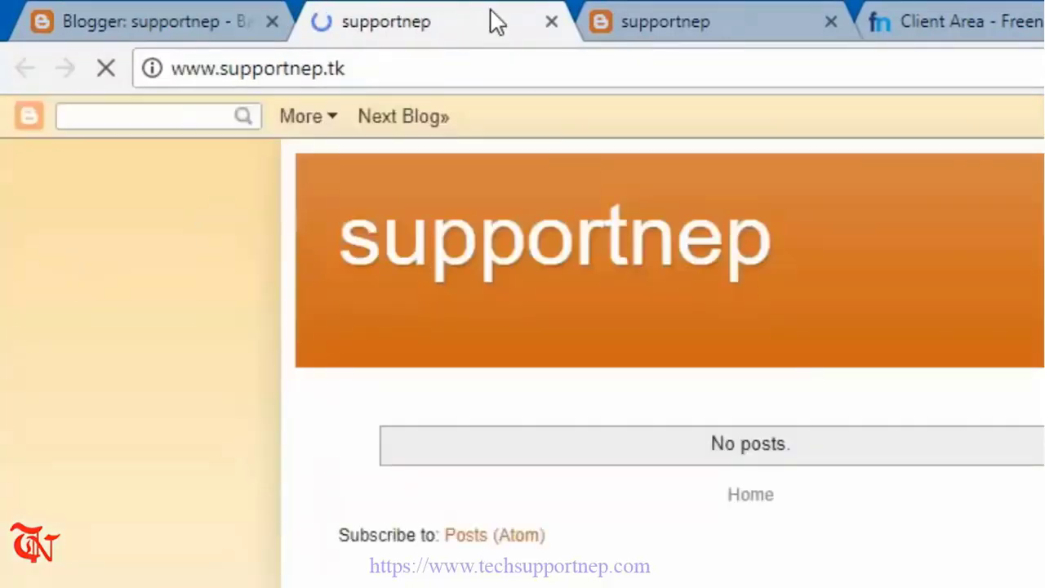
{"action": "left_click_drag", "start_coordinate": [345, 69], "coordinate": [284, 69]}
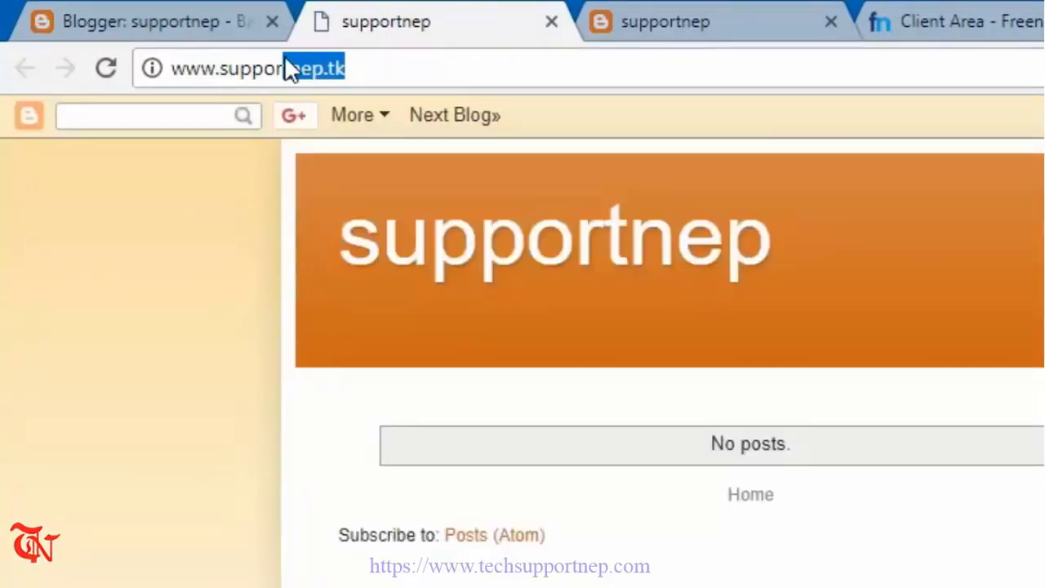
{"action": "left_click", "coordinate": [380, 71]}
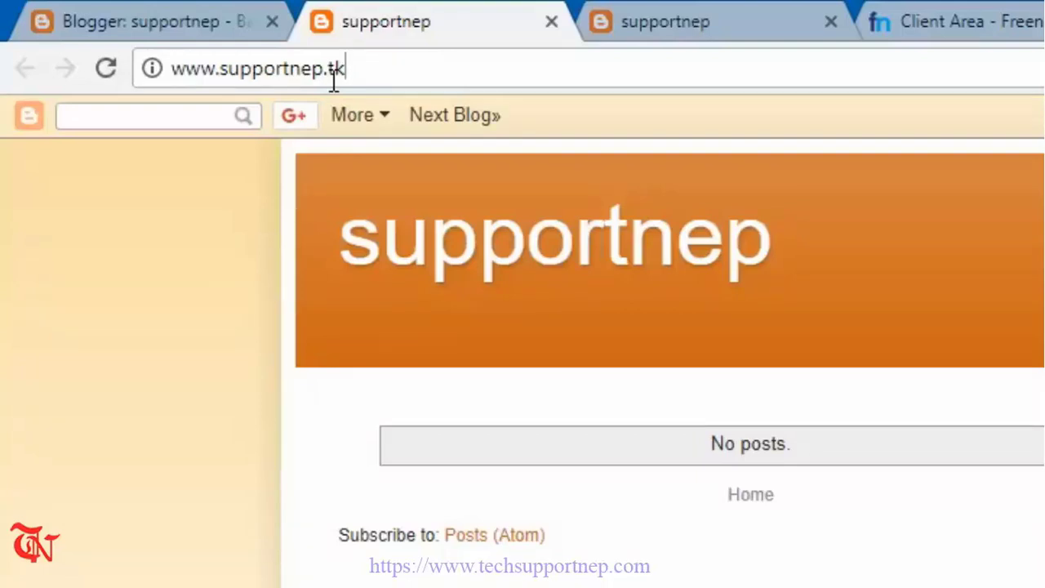
{"action": "double_click", "coordinate": [271, 70]}
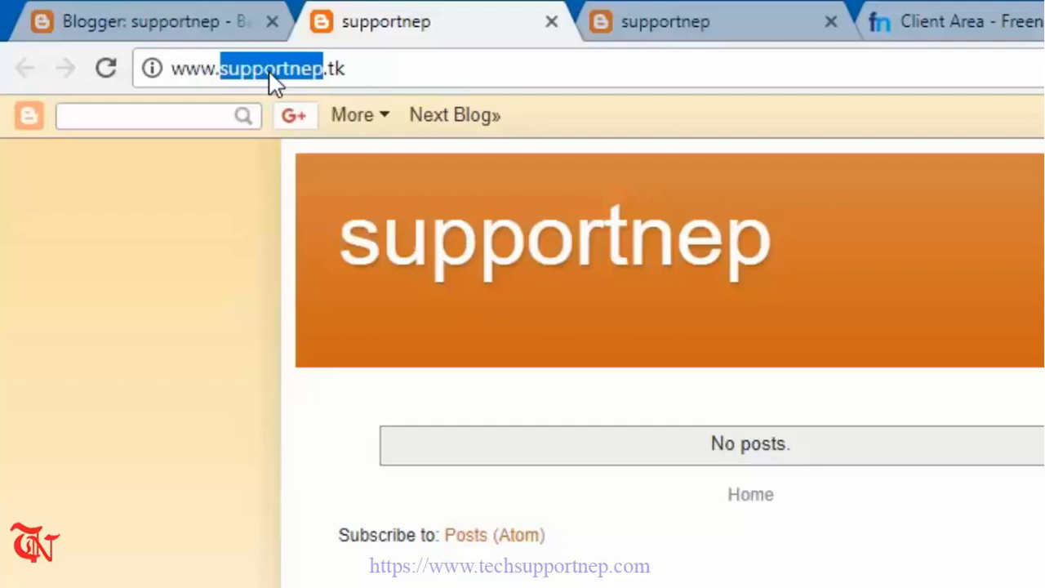
{"action": "left_click", "coordinate": [369, 75]}
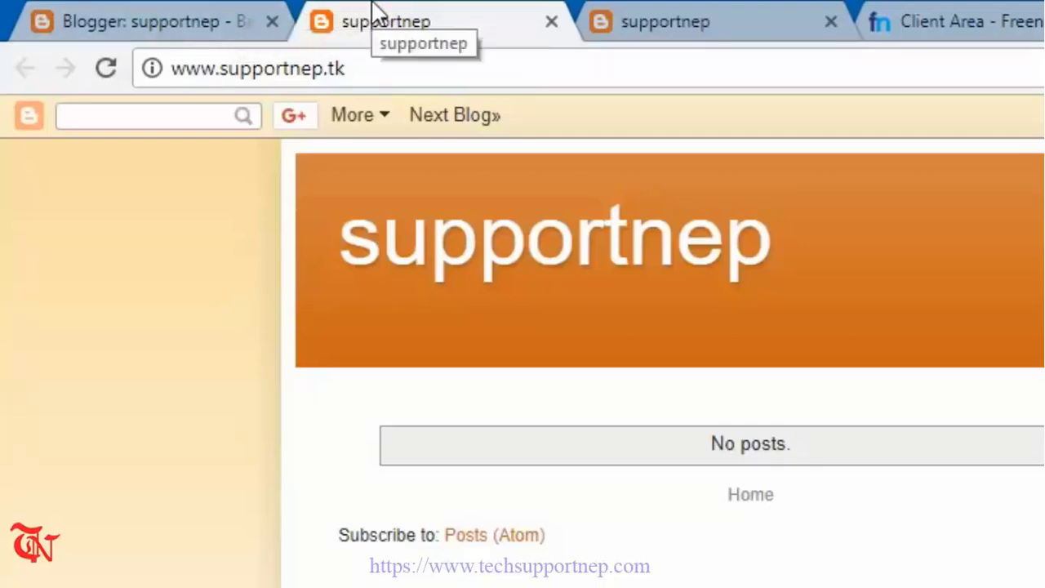
{"action": "left_click", "coordinate": [198, 11]}
{"action": "scroll", "coordinate": [541, 420], "scroll_direction": "up", "scroll_amount": 2}
{"action": "scroll", "coordinate": [205, 462], "scroll_direction": "up", "scroll_amount": 3}
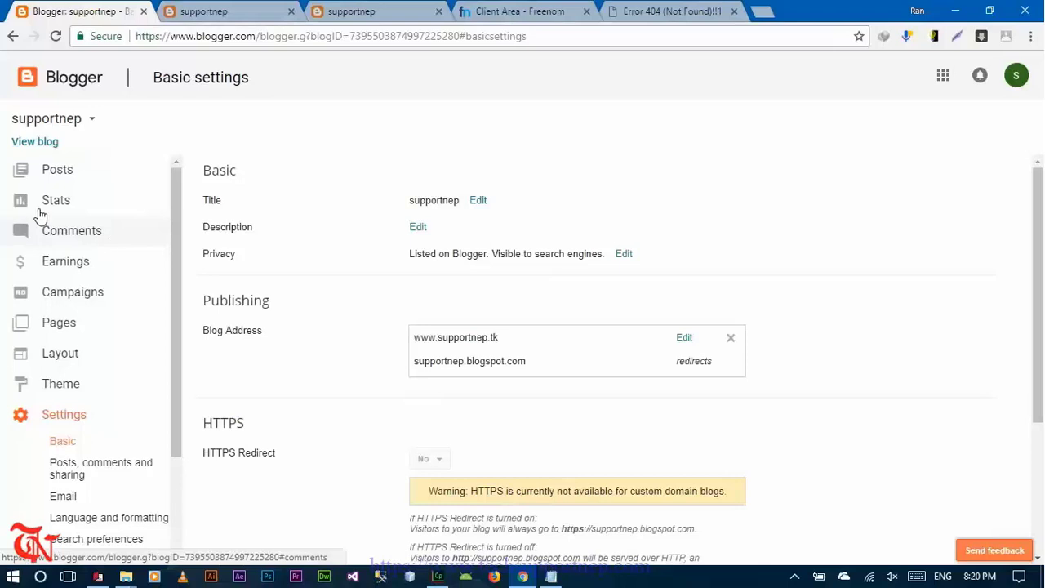
- Start a new post from the blog's Posts list
{"action": "left_click", "coordinate": [30, 168]}
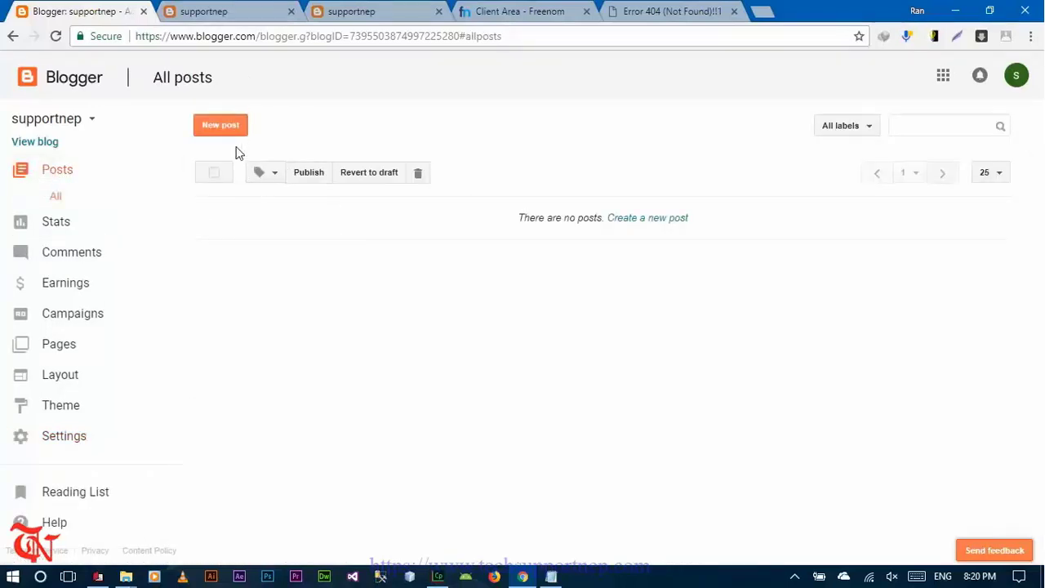
{"action": "left_click", "coordinate": [233, 127]}
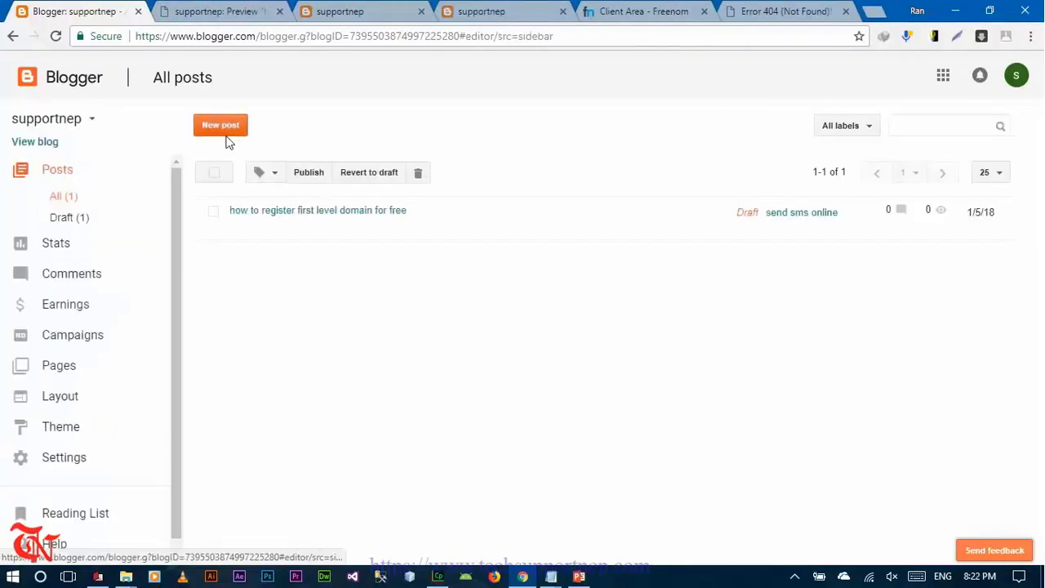
{"action": "left_click", "coordinate": [226, 129]}
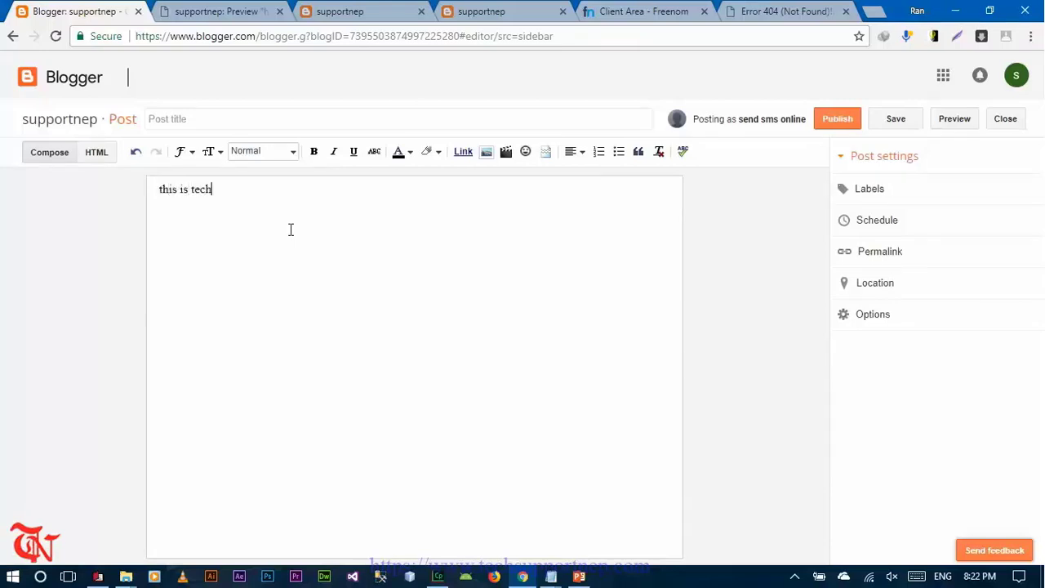
- Write the body 'this is techsupportnep and this is first blog', title it 'test', and publish
{"action": "type", "text": "tnep "}
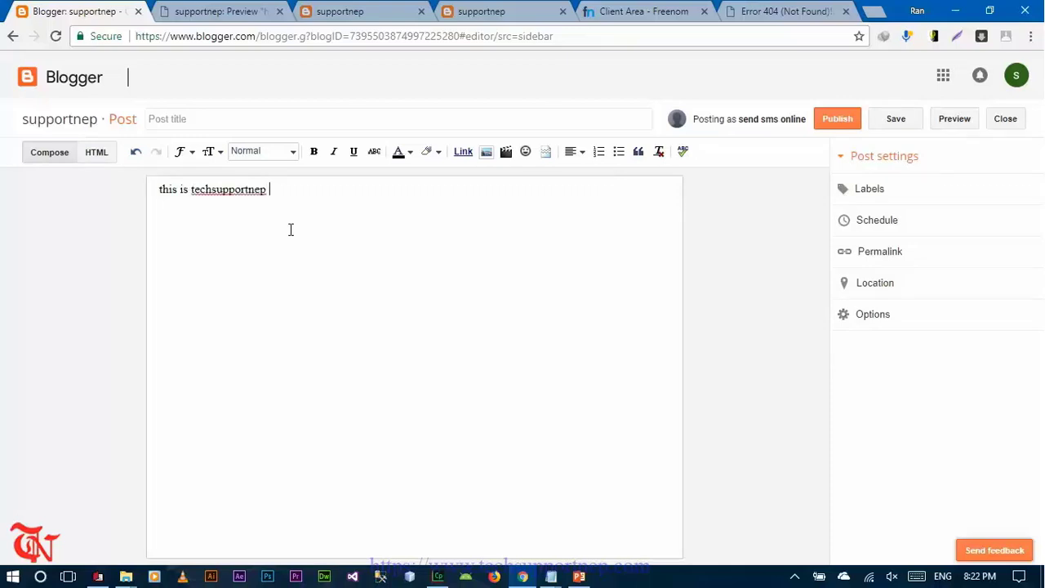
{"action": "type", "text": "and this is first blog"}
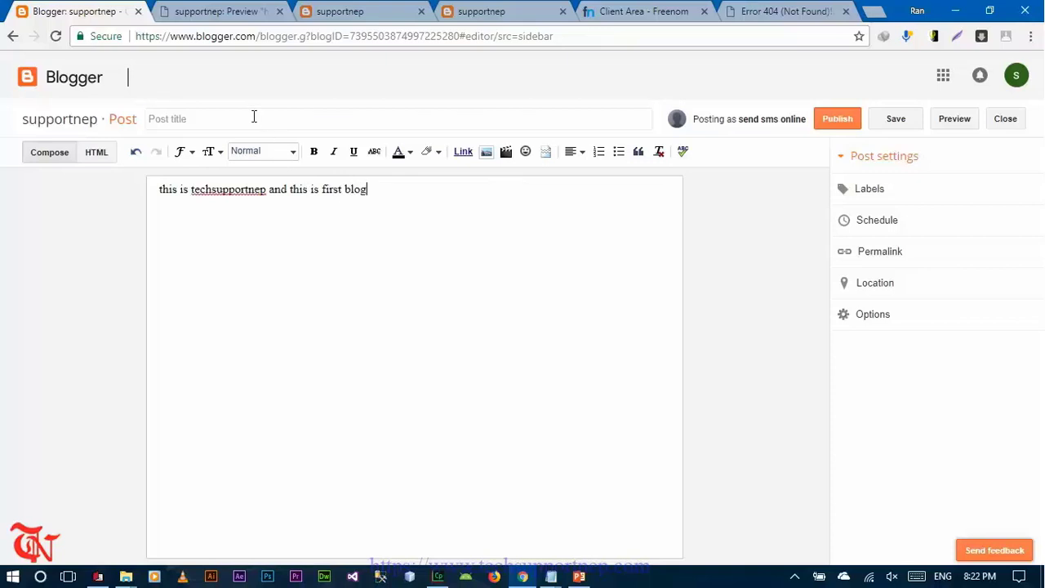
{"action": "left_click", "coordinate": [254, 117]}
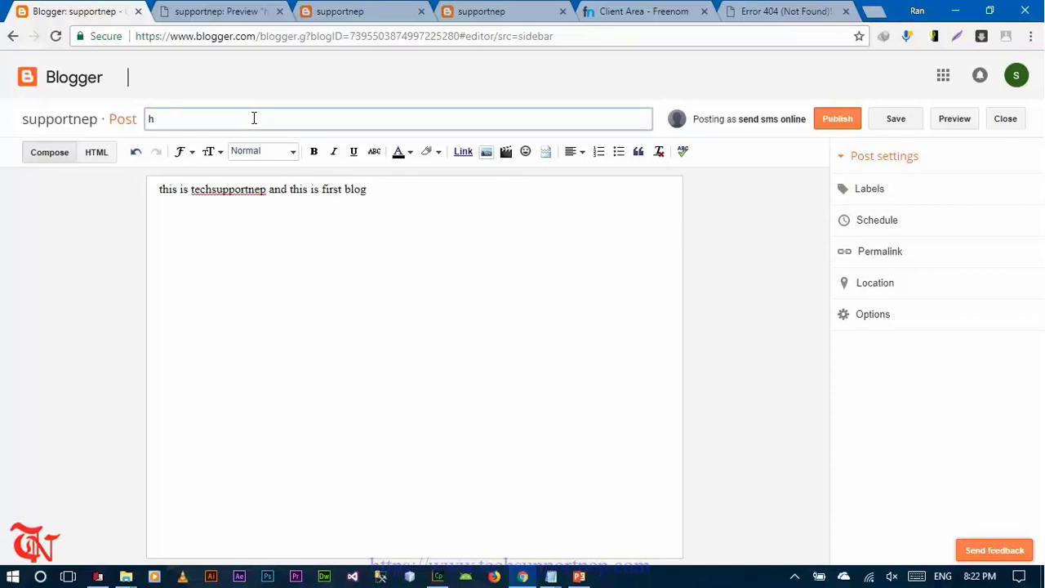
{"action": "left_click", "coordinate": [846, 119]}
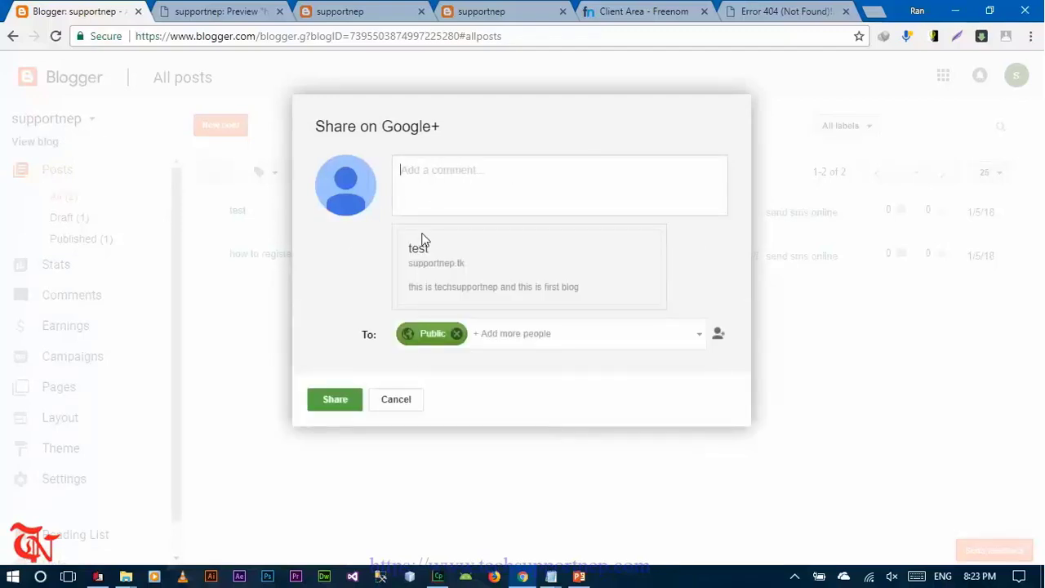
{"action": "left_click", "coordinate": [332, 407]}
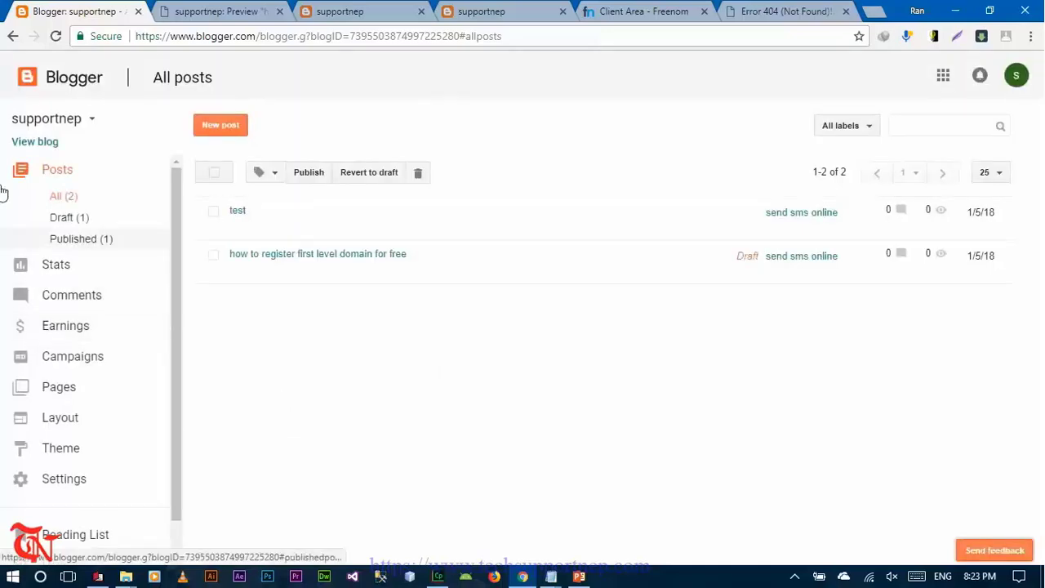
{"action": "left_click", "coordinate": [36, 144]}
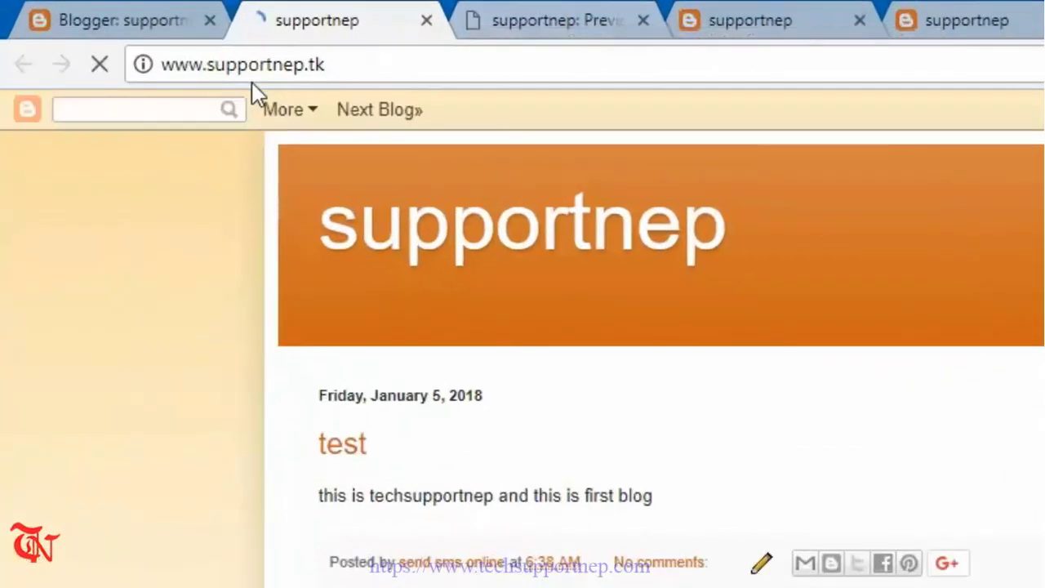
{"action": "left_click_drag", "start_coordinate": [143, 64], "coordinate": [249, 56]}
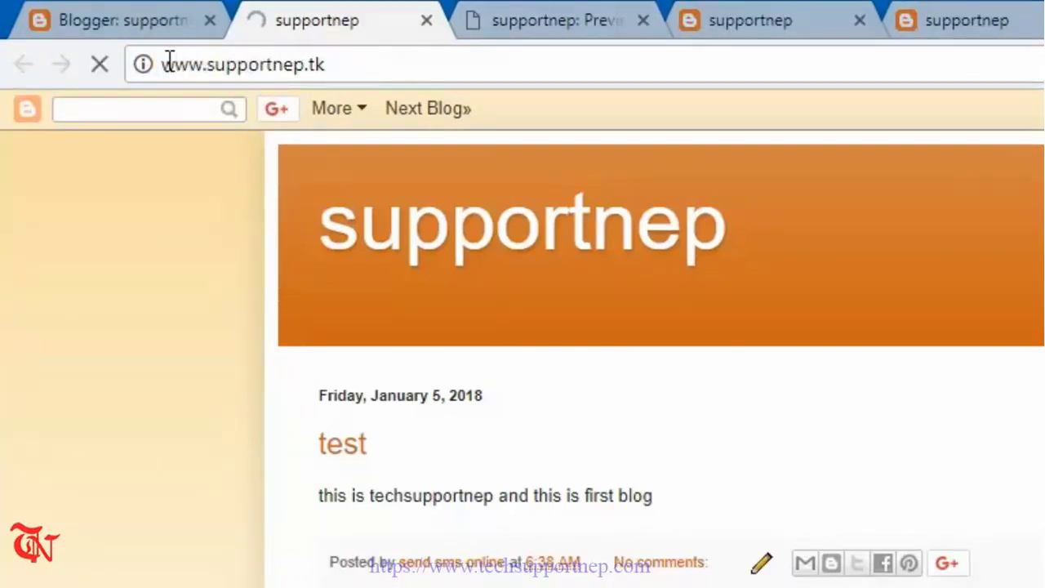
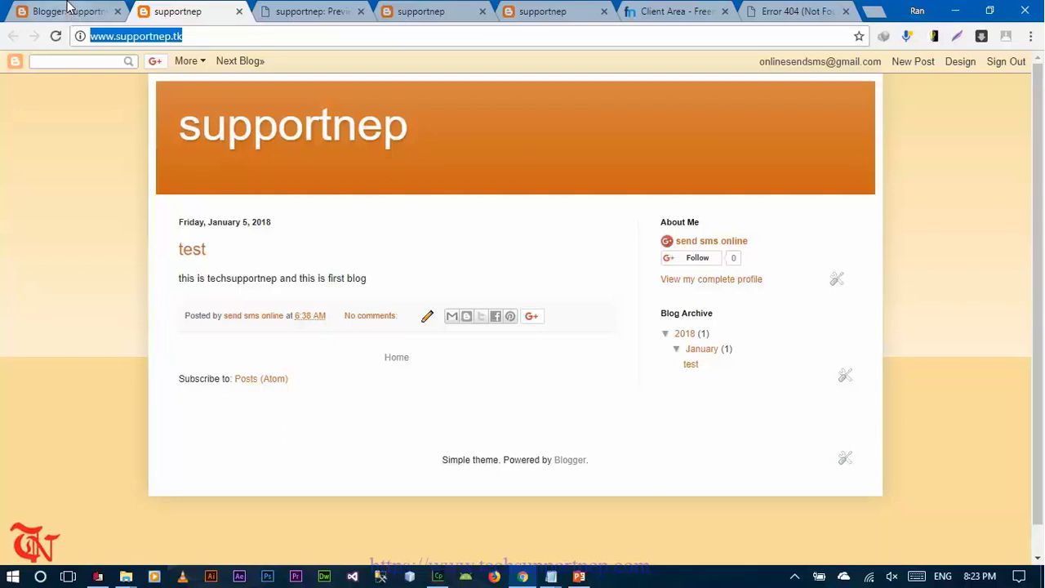
- Flip between the Blogger dashboard and the live supportnep blog tabs, ending on All posts
{"action": "left_click", "coordinate": [69, 8]}
{"action": "left_click", "coordinate": [198, 10]}
{"action": "left_click", "coordinate": [82, 8]}
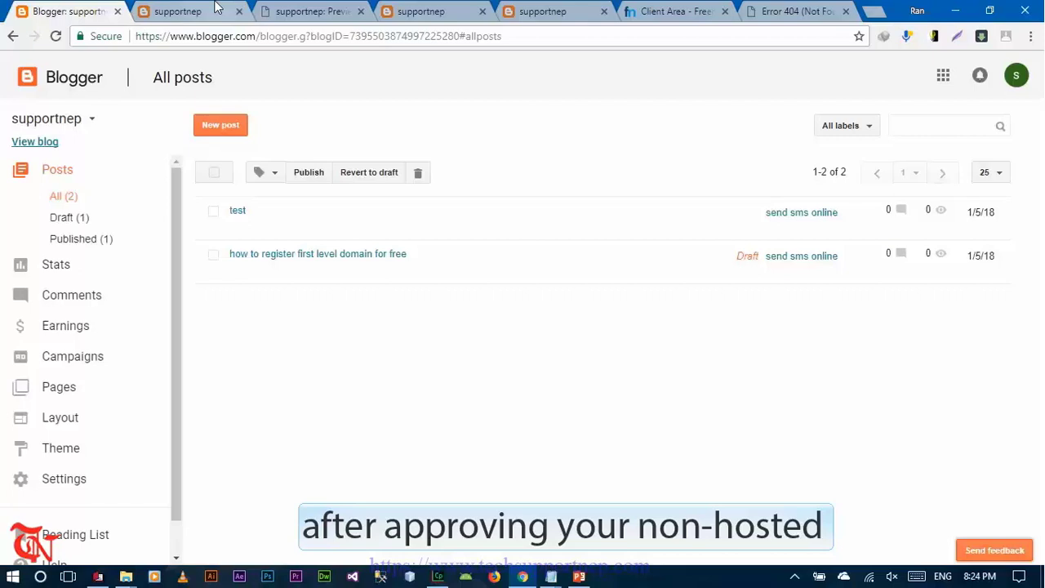
{"action": "left_click", "coordinate": [216, 8]}
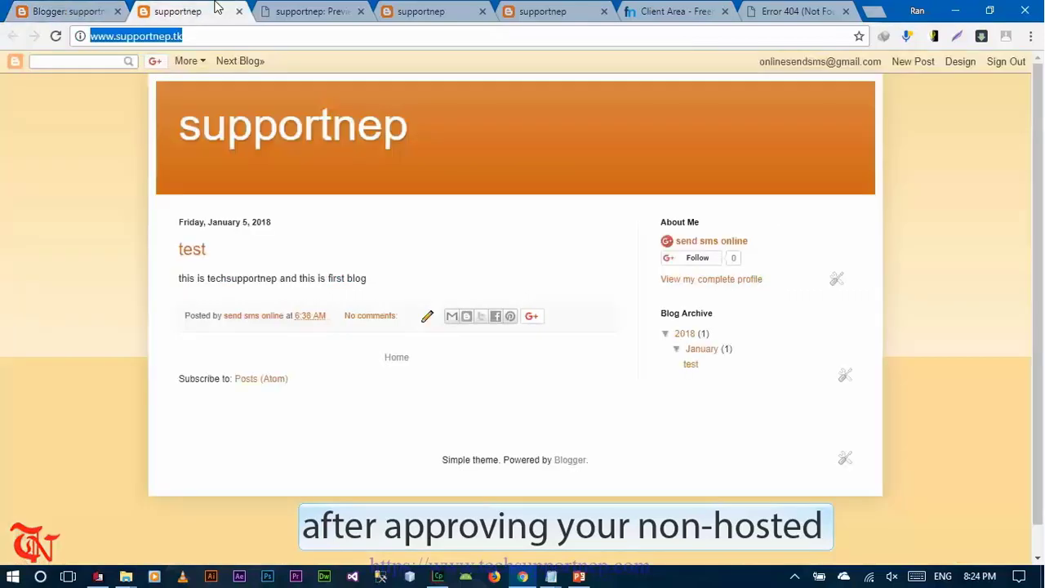
{"action": "left_click", "coordinate": [72, 6]}
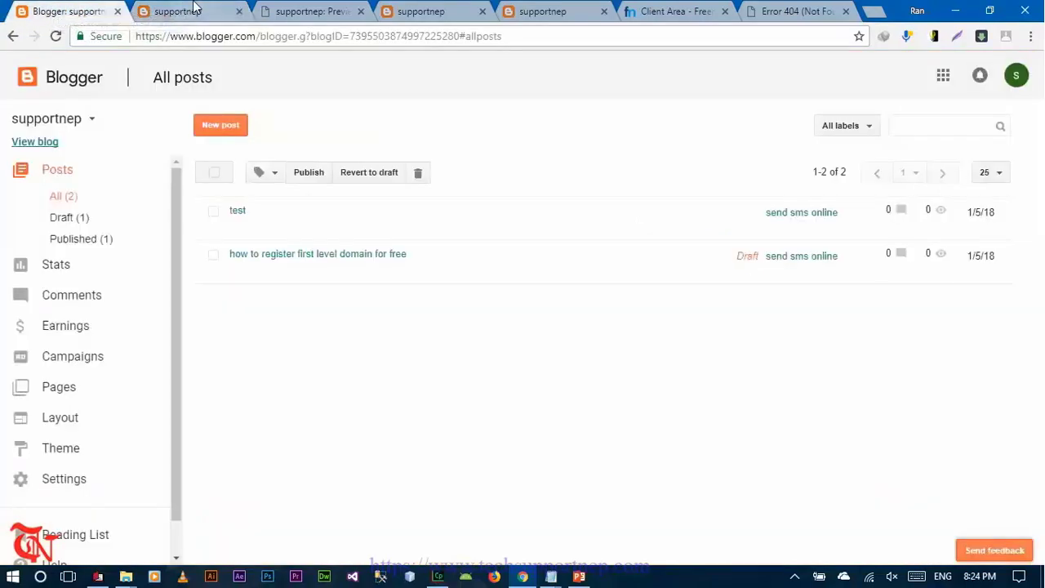
{"action": "left_click", "coordinate": [196, 10]}
{"action": "left_click", "coordinate": [100, 6]}
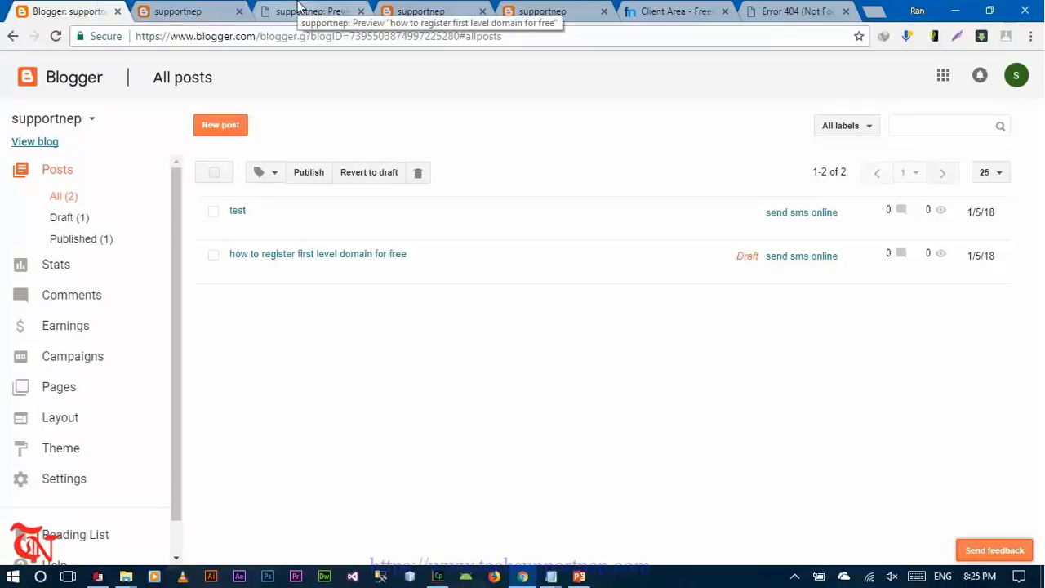
- Close the supportnep.tk Error 404 tab, then minimize Chrome and the Notepad draft
{"action": "key", "text": "ctrl+Tab"}
{"action": "key", "text": "ctrl+Tab"}
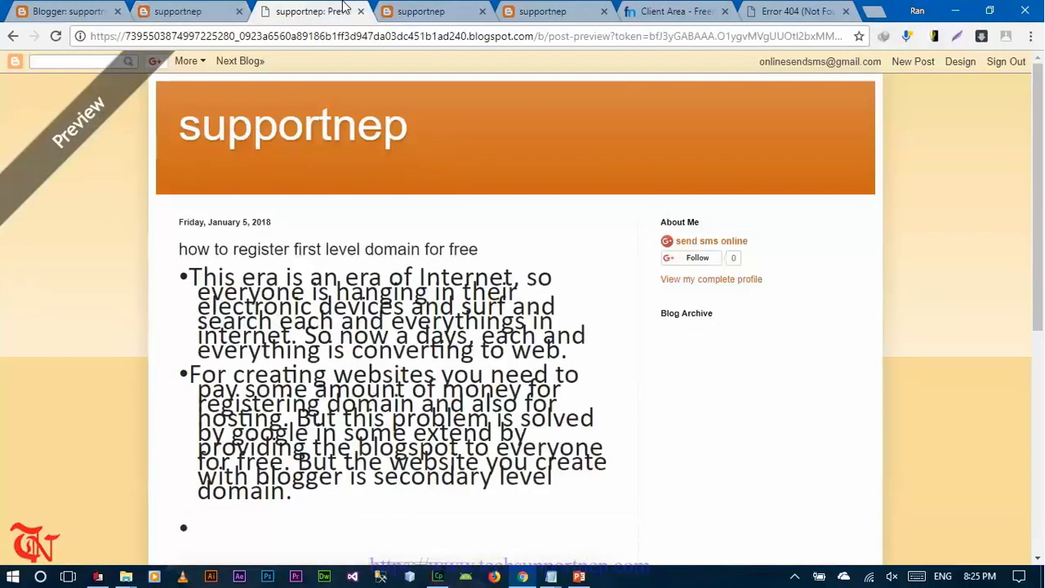
{"action": "key", "text": "ctrl+Tab"}
{"action": "key", "text": "ctrl+Tab"}
{"action": "key", "text": "ctrl+Tab"}
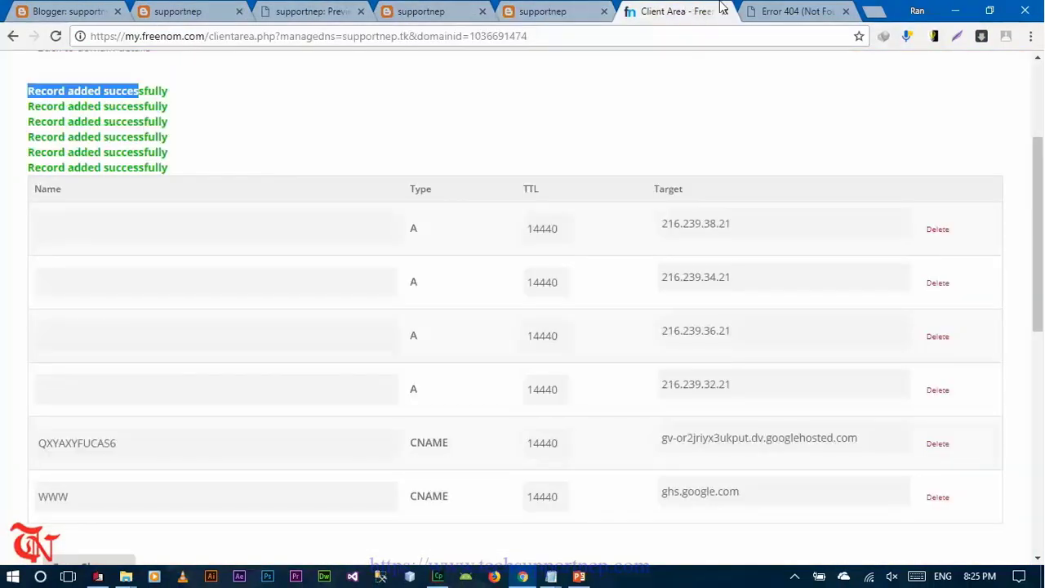
{"action": "left_click", "coordinate": [808, 9]}
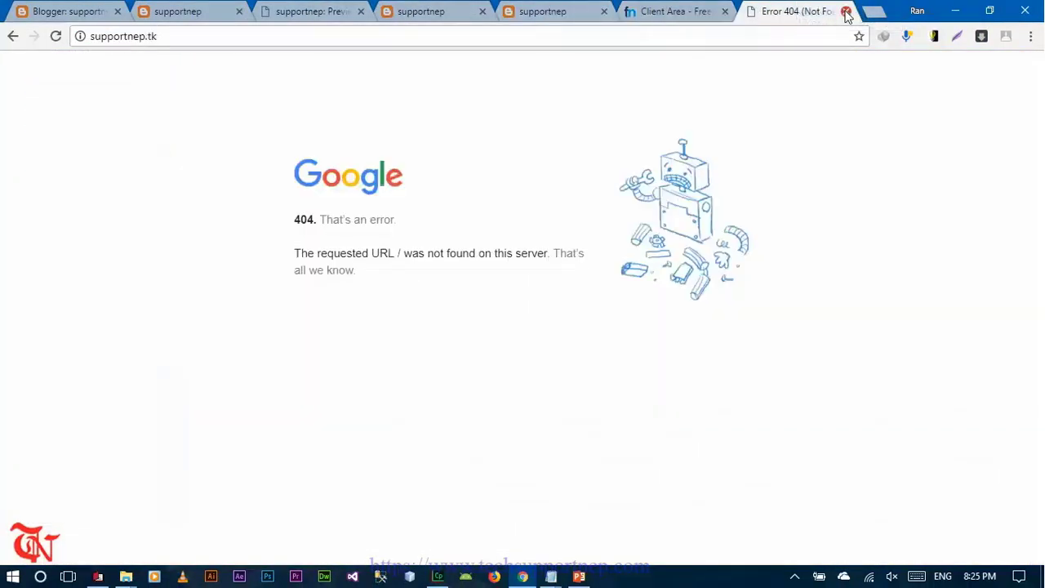
{"action": "left_click", "coordinate": [846, 11]}
{"action": "left_click", "coordinate": [955, 9]}
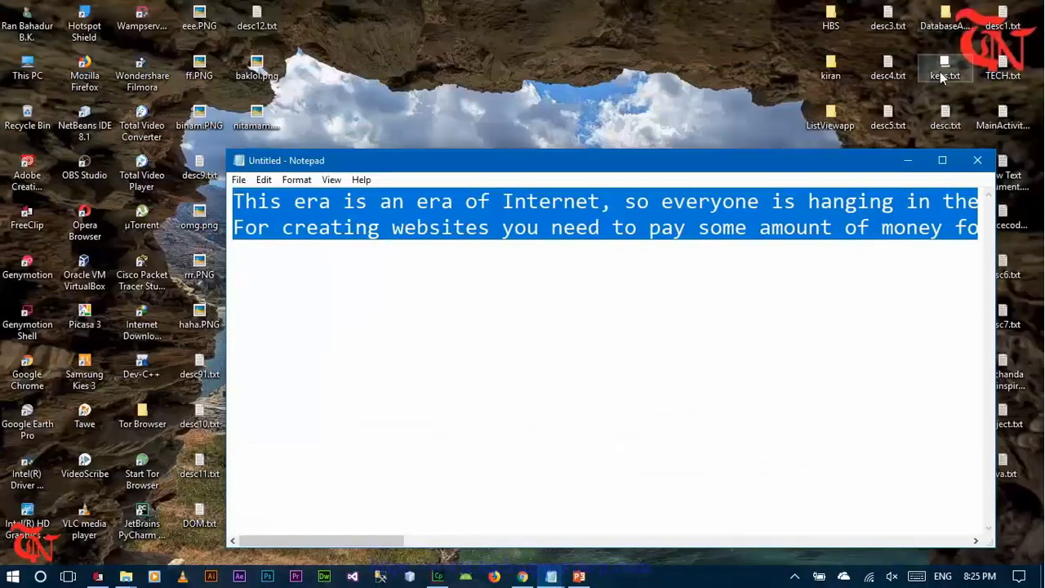
{"action": "left_click", "coordinate": [911, 160]}
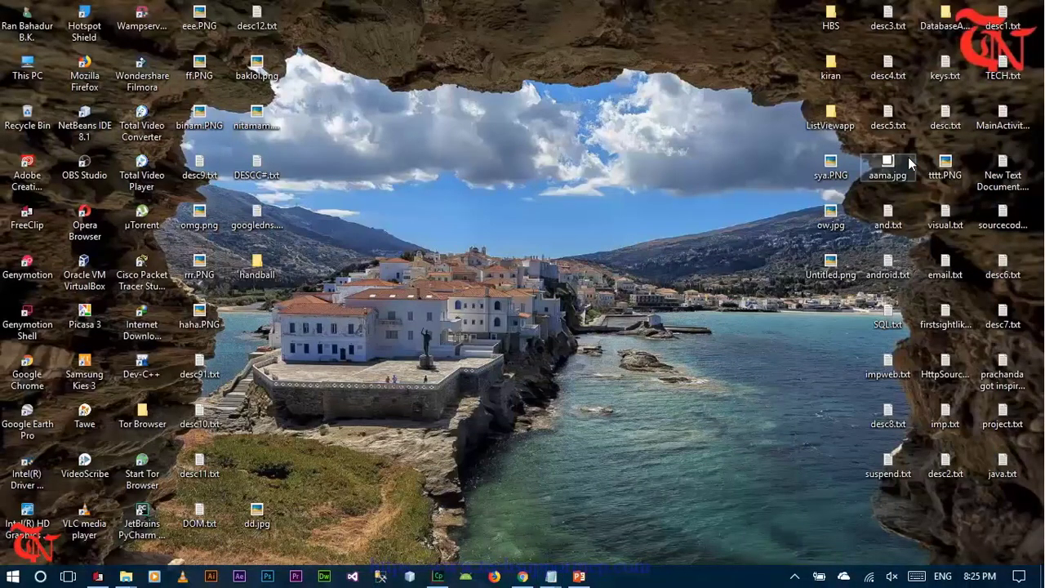